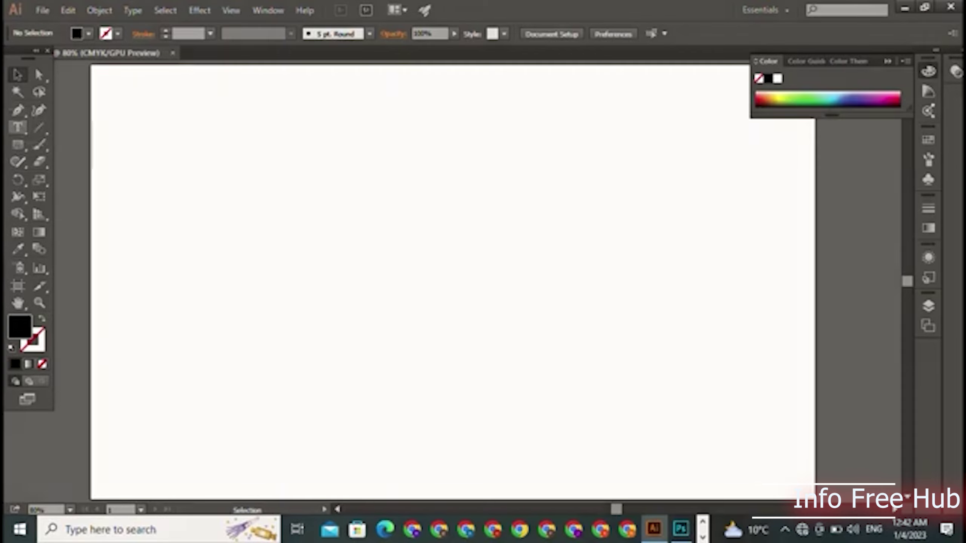
# Step: Add the text 'RA' near the artboard's top left, in Goudy Stout at 60 pt
pyautogui.click(17, 127)
pyautogui.click(230, 152)
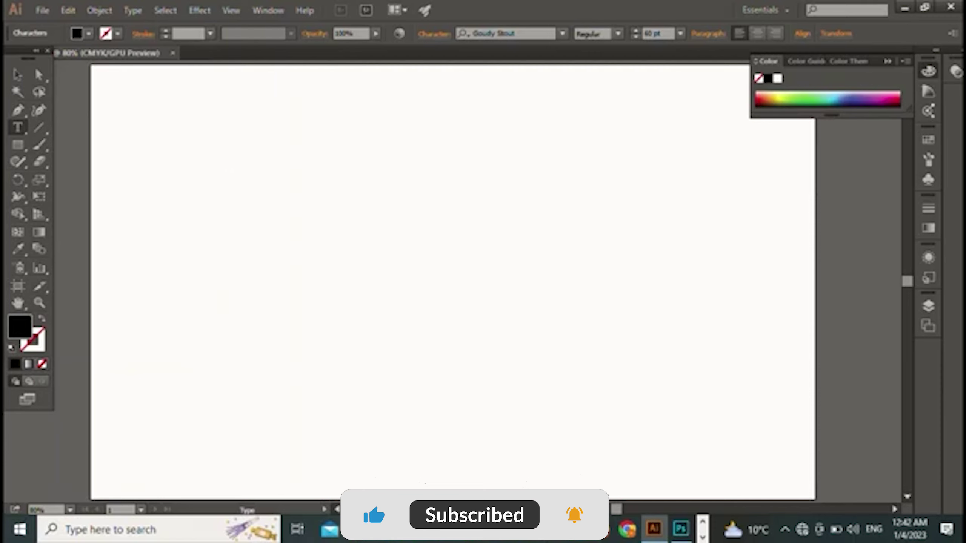
pyautogui.write('RA')
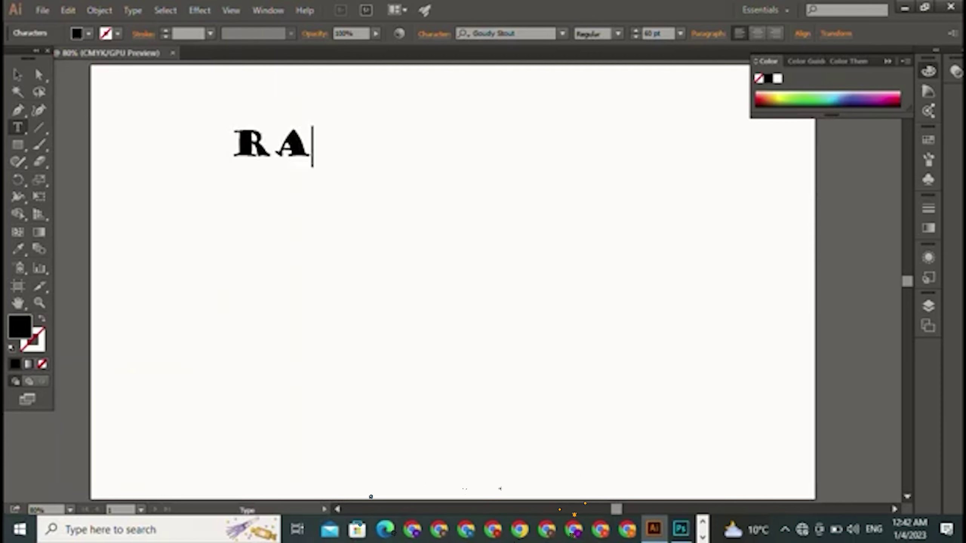
pyautogui.press('Escape')
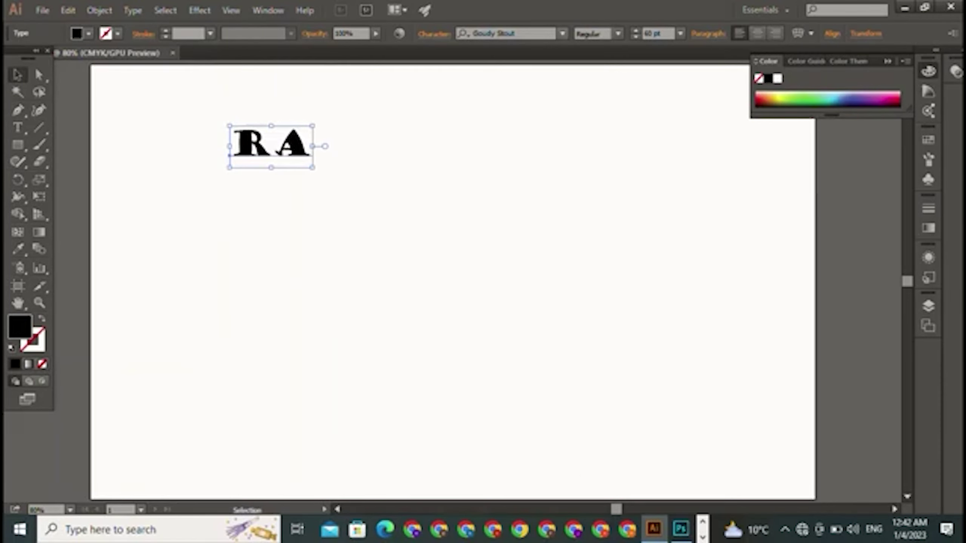
pyautogui.click(562, 33)
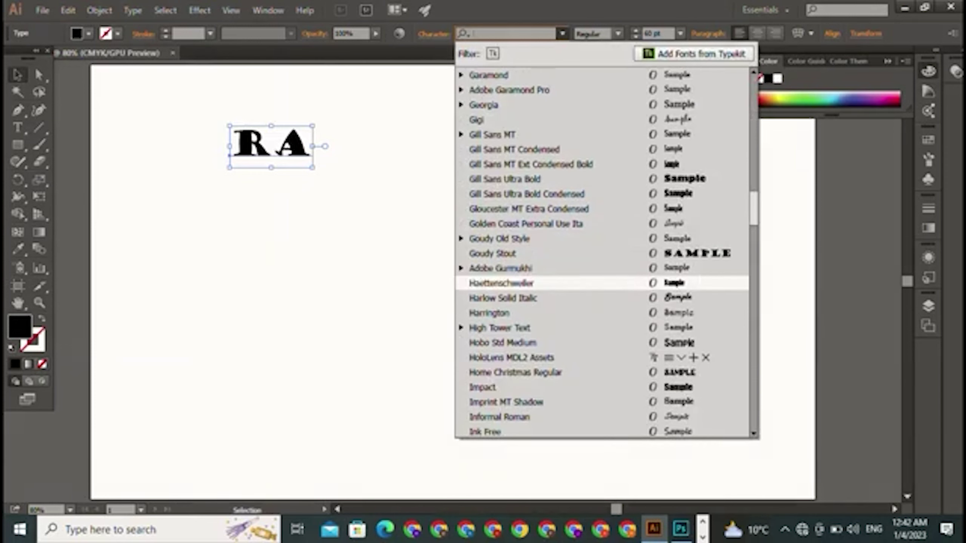
# Step: Try the Matura MT Script Capitals font on RA
pyautogui.scroll(-3, 600, 251)
pyautogui.scroll(-3, 601, 252)
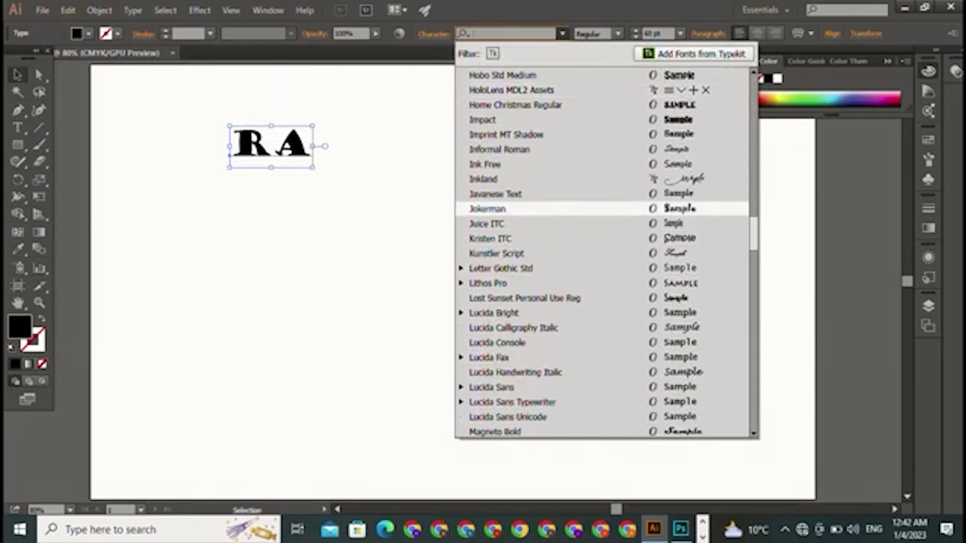
pyautogui.scroll(-1, 601, 266)
pyautogui.scroll(-3, 601, 251)
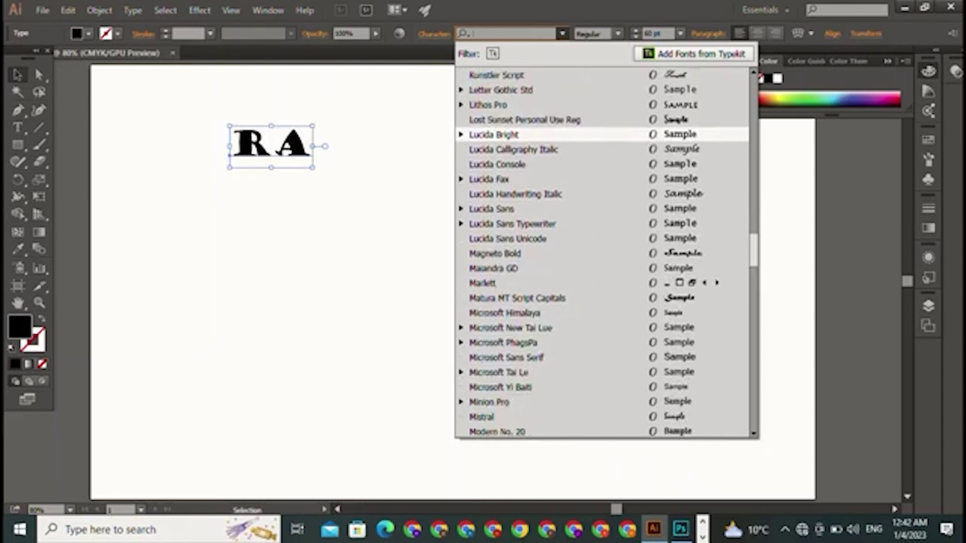
pyautogui.click(518, 298)
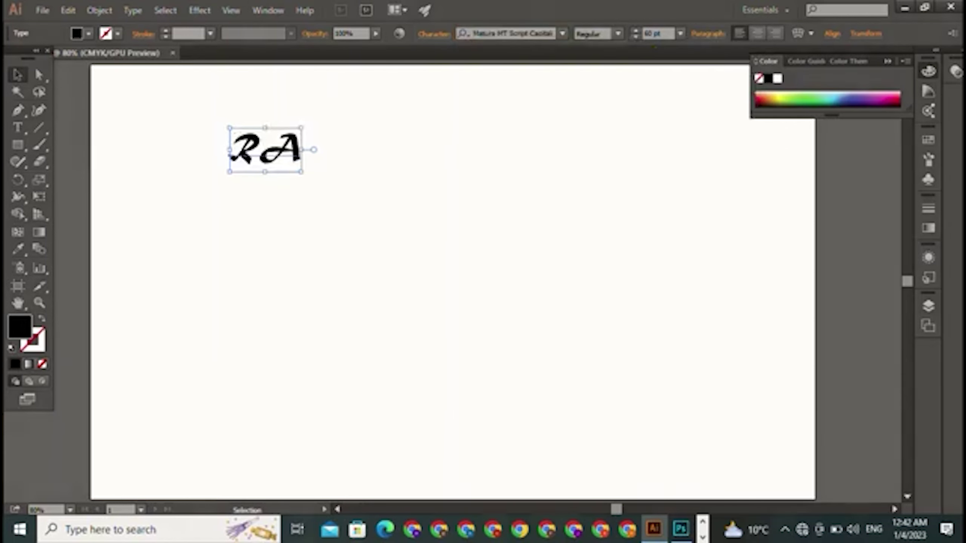
# Step: Browse the font list and try a serif font on RA
pyautogui.click(562, 34)
pyautogui.scroll(-3, 601, 247)
pyautogui.scroll(-2, 601, 247)
pyautogui.scroll(-2, 601, 247)
pyautogui.scroll(-2, 601, 248)
pyautogui.scroll(-3, 601, 247)
pyautogui.scroll(-1, 601, 247)
pyautogui.scroll(-4, 601, 247)
pyautogui.scroll(-4, 601, 172)
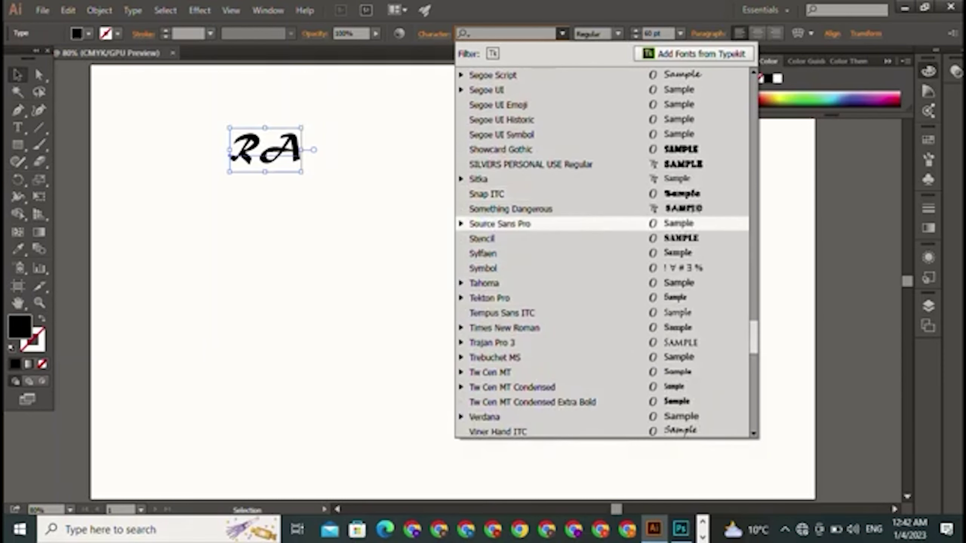
pyautogui.scroll(-4, 601, 225)
pyautogui.scroll(-6, 600, 343)
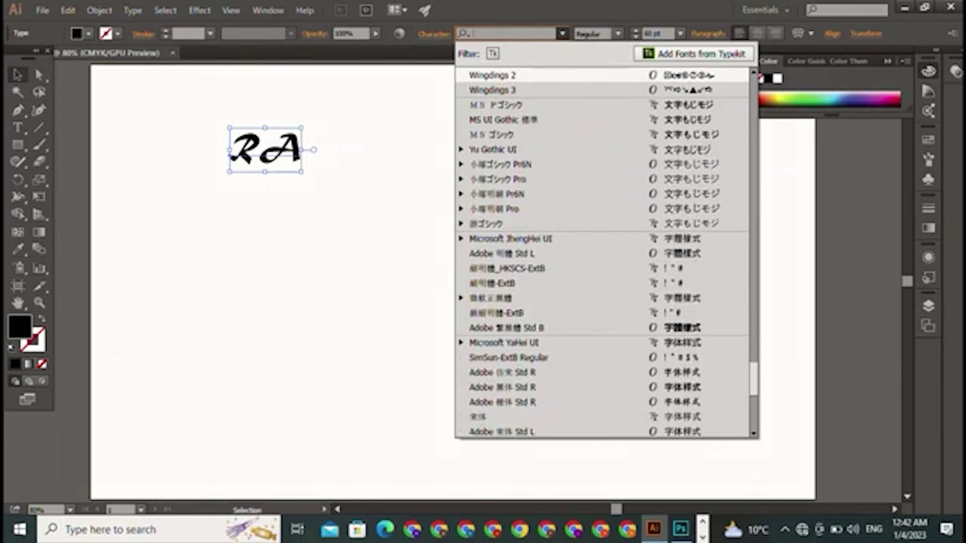
pyautogui.press('Escape')
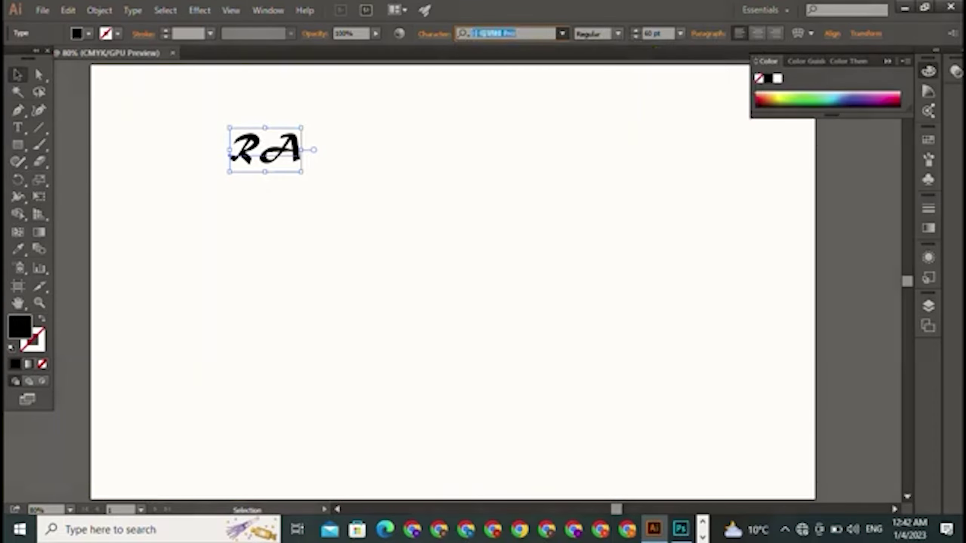
pyautogui.press('Return')
# Step: Switch RA to Atomic Alice Bold Regular
pyautogui.press('BackSpace')
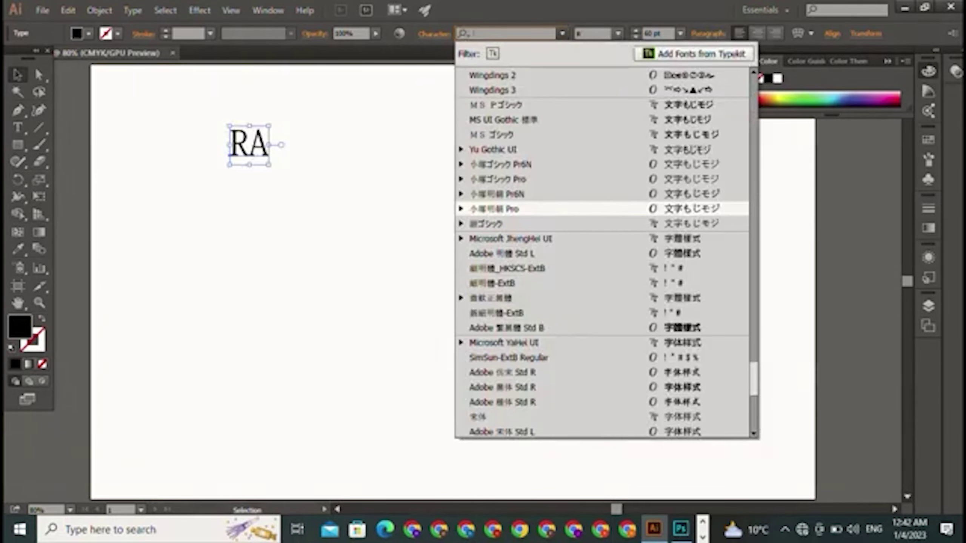
pyautogui.press('End')
pyautogui.press('Return')
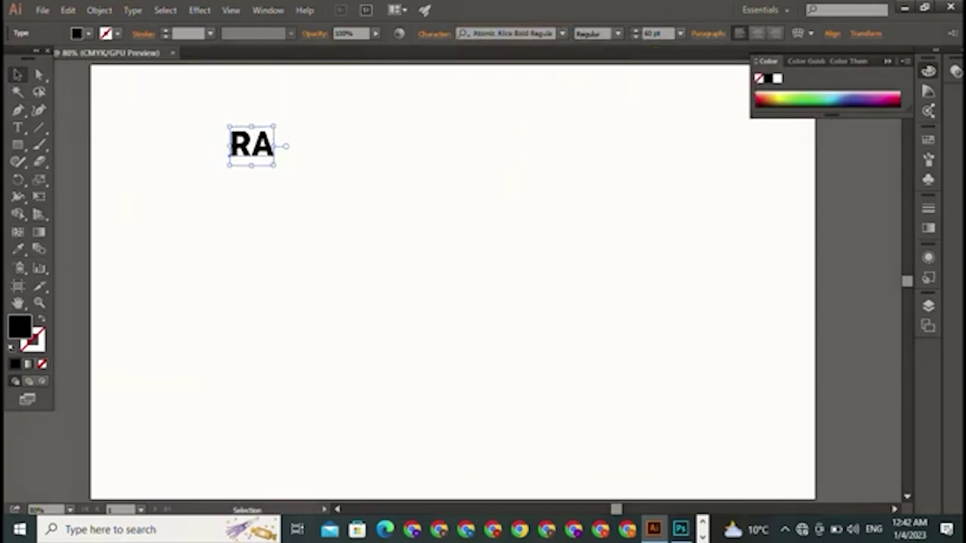
# Step: Try ANGELES ROUGH, Bauhaus 93 and BILLY ARGEL FONT on RA
pyautogui.press('BackSpace')
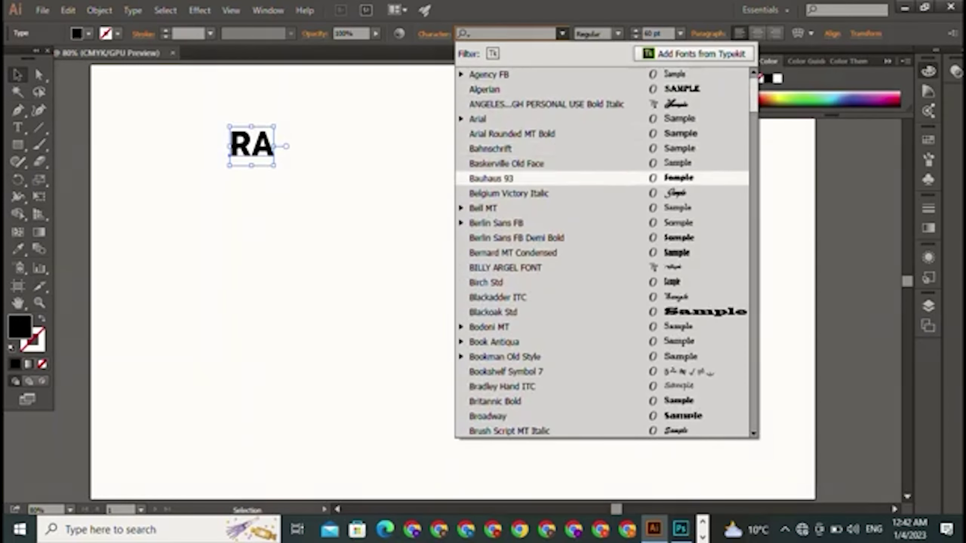
pyautogui.press('Escape')
pyautogui.press('Up')
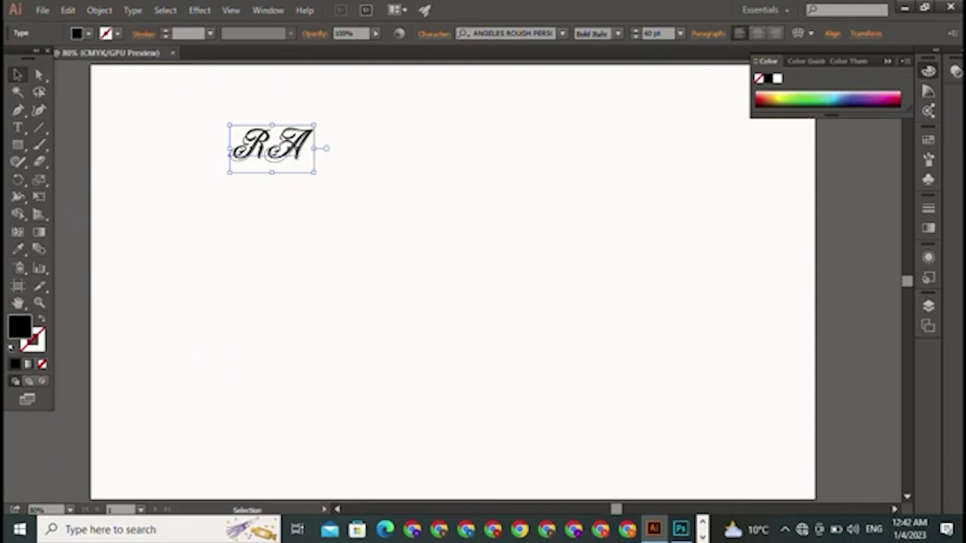
pyautogui.write('Bauhaus')
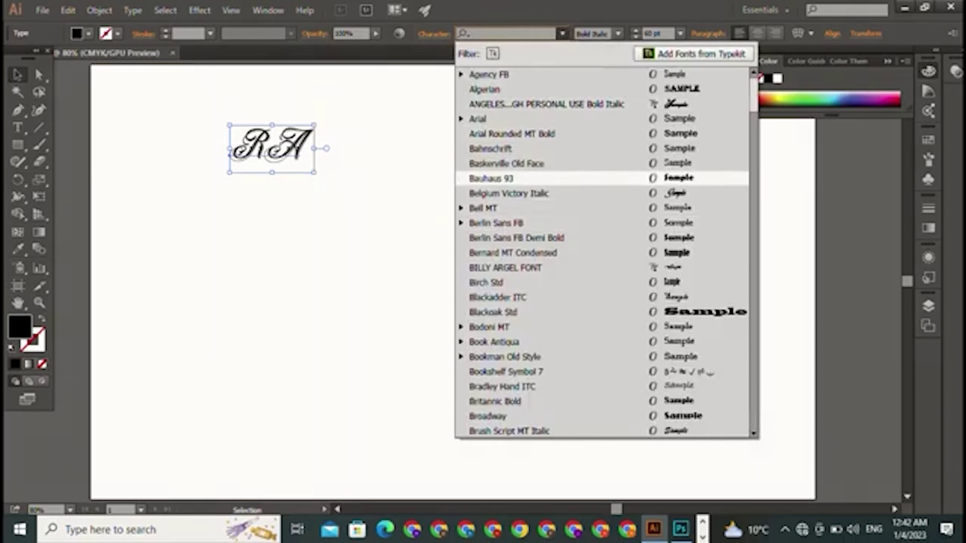
pyautogui.press('Return')
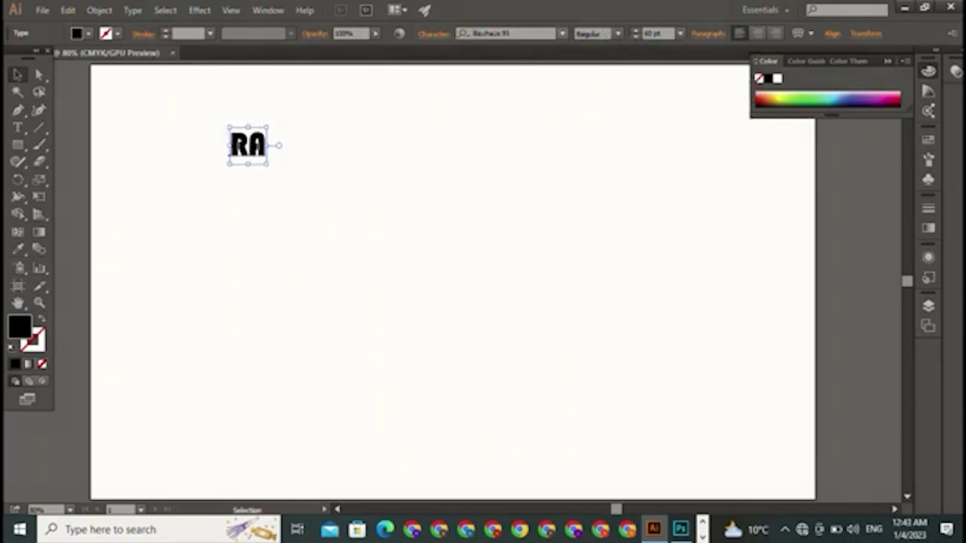
pyautogui.press('Down')
pyautogui.press('Down')
pyautogui.press('Down')
pyautogui.press('Down')
pyautogui.press('Down')
pyautogui.press('Return')
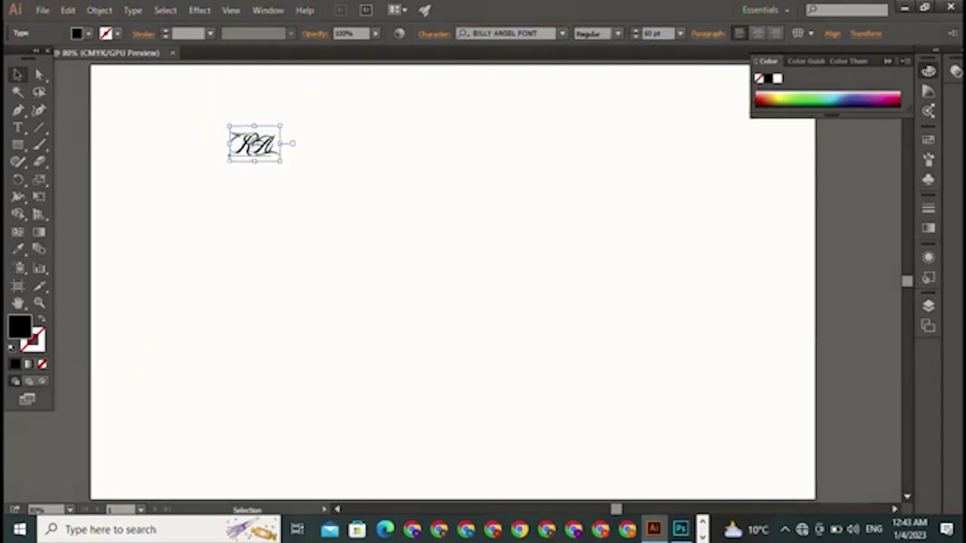
# Step: Apply the Capture it font to RA, then browse the font list again
pyautogui.click(562, 33)
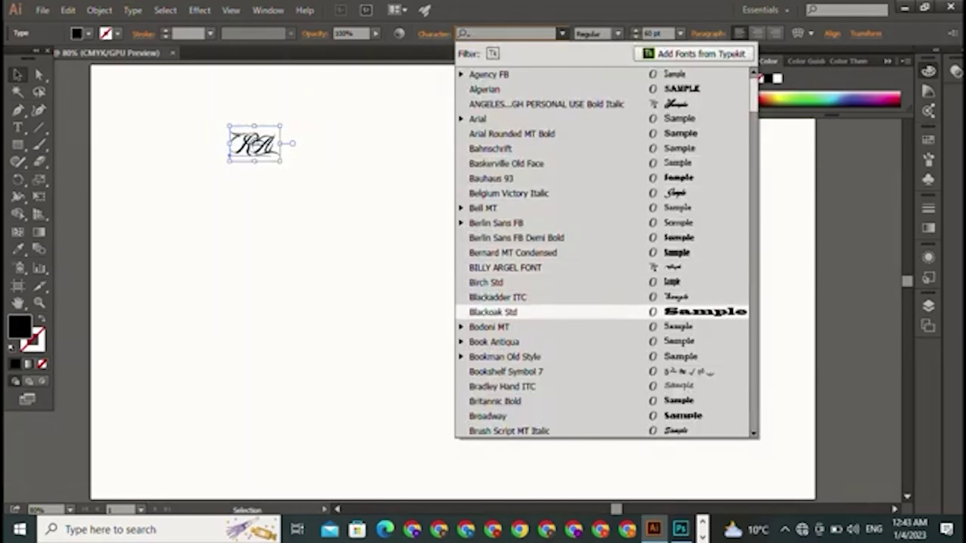
pyautogui.scroll(-2, 571, 310)
pyautogui.scroll(-2, 571, 220)
pyautogui.click(488, 372)
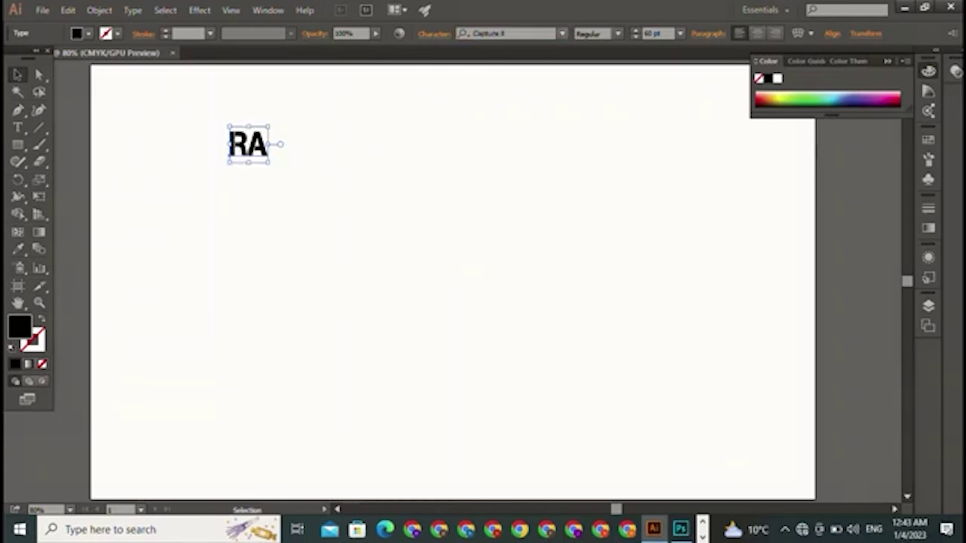
pyautogui.click(562, 33)
pyautogui.scroll(-1, 532, 274)
pyautogui.scroll(-2, 533, 274)
pyautogui.scroll(-1, 533, 274)
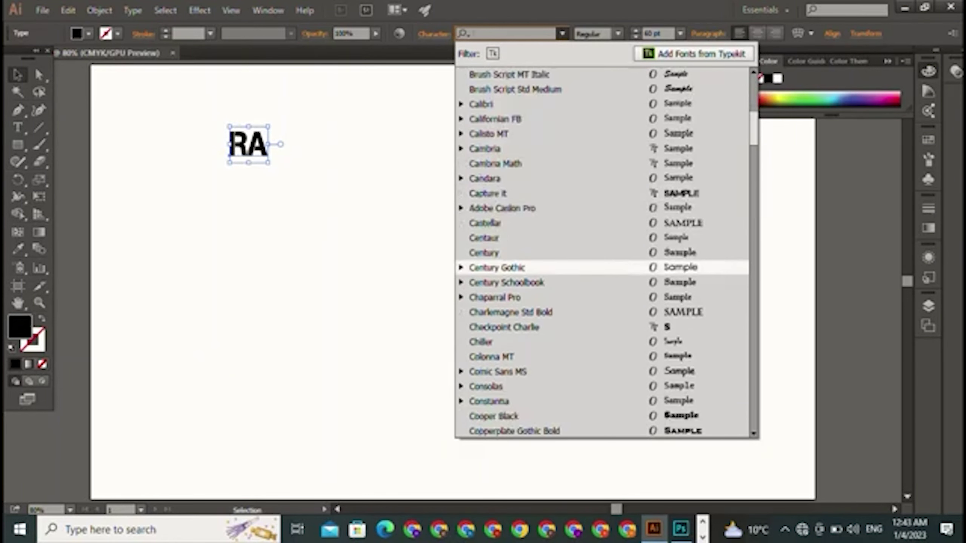
# Step: Set RA to Checkpoint Charlie, enlarge it to about 388 pt and centre it
pyautogui.click(504, 328)
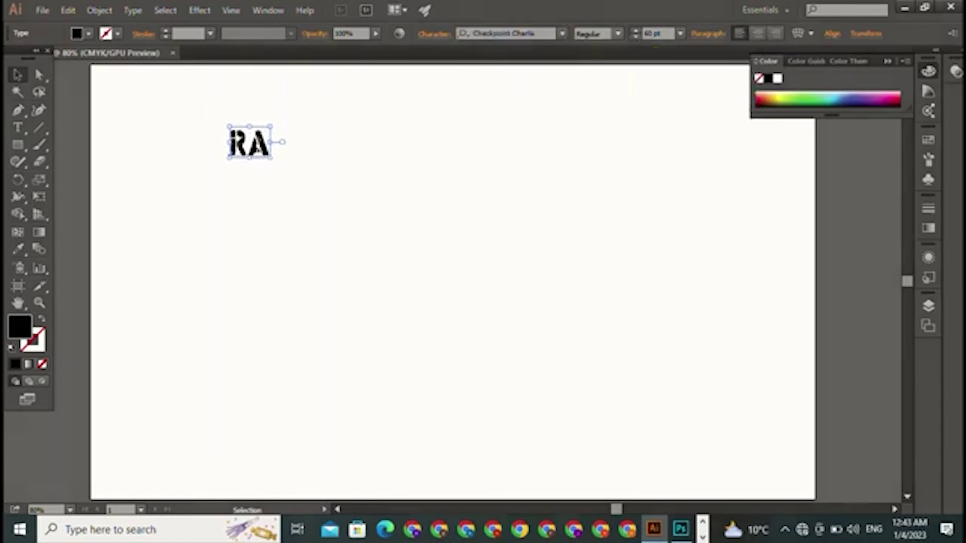
pyautogui.moveTo(270, 157); pyautogui.dragTo(490, 326)
pyautogui.hotkey('ctrl', 'shift', 'a')
pyautogui.moveTo(437, 228); pyautogui.dragTo(542, 246)
pyautogui.hotkey('ctrl', 'shift', 'a')
pyautogui.press('p')
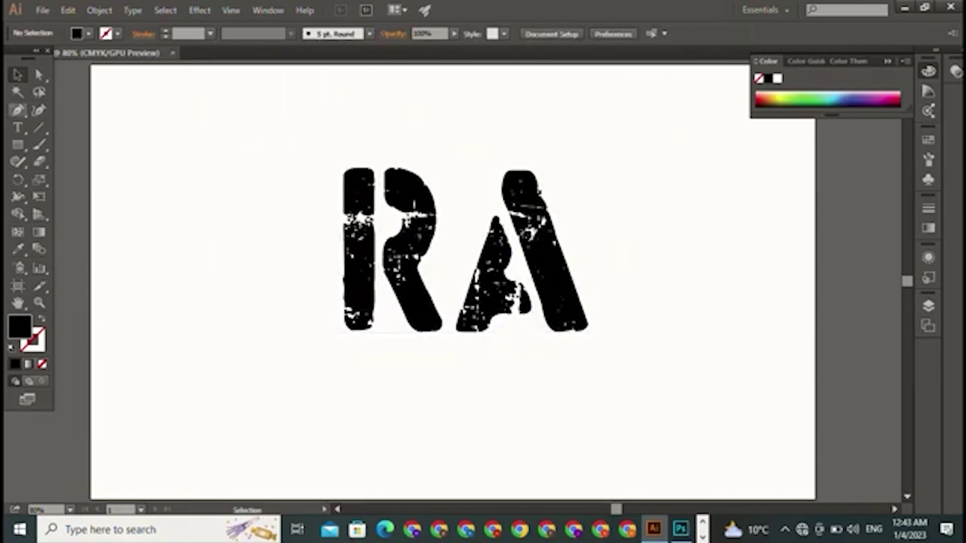
pyautogui.press('m')
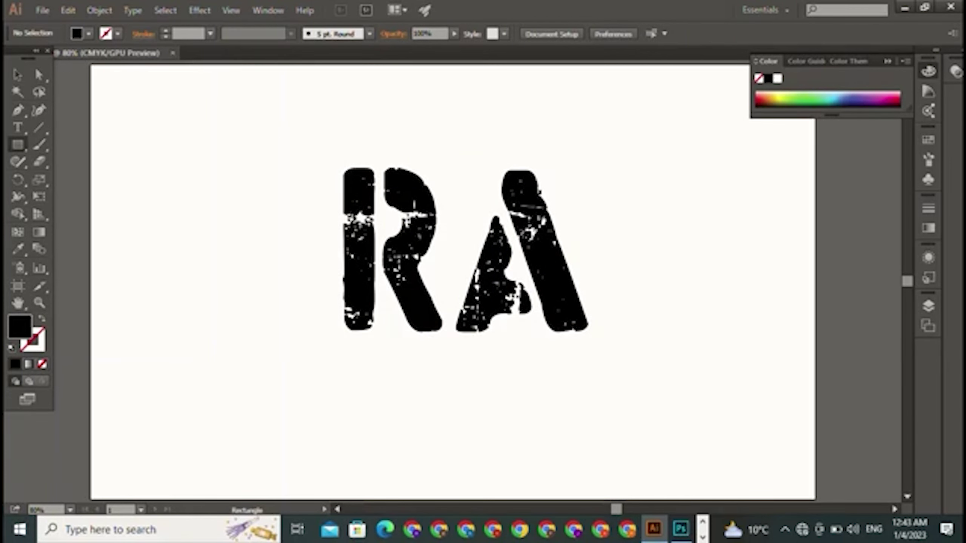
# Step: Draw a black square about 347.5 pt wide left of RA and select its top-right anchor
pyautogui.moveTo(159, 144); pyautogui.dragTo(357, 342)
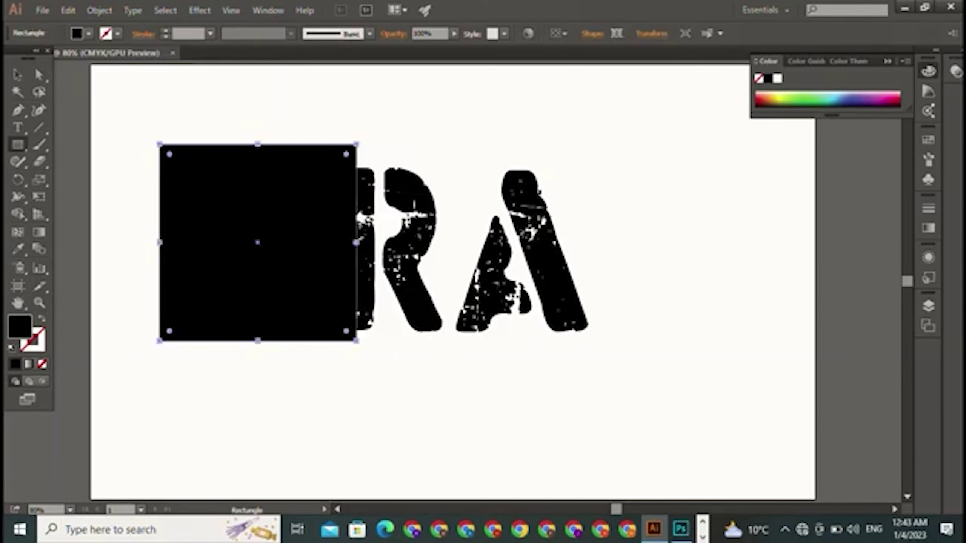
pyautogui.press('v')
pyautogui.moveTo(257, 242); pyautogui.dragTo(201, 239)
pyautogui.press('a')
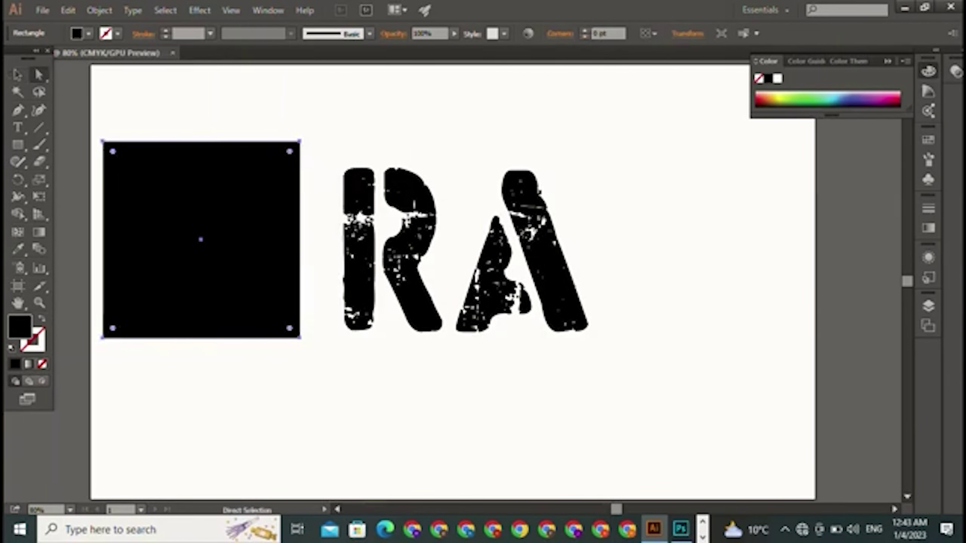
pyautogui.moveTo(329, 120); pyautogui.dragTo(295, 160)
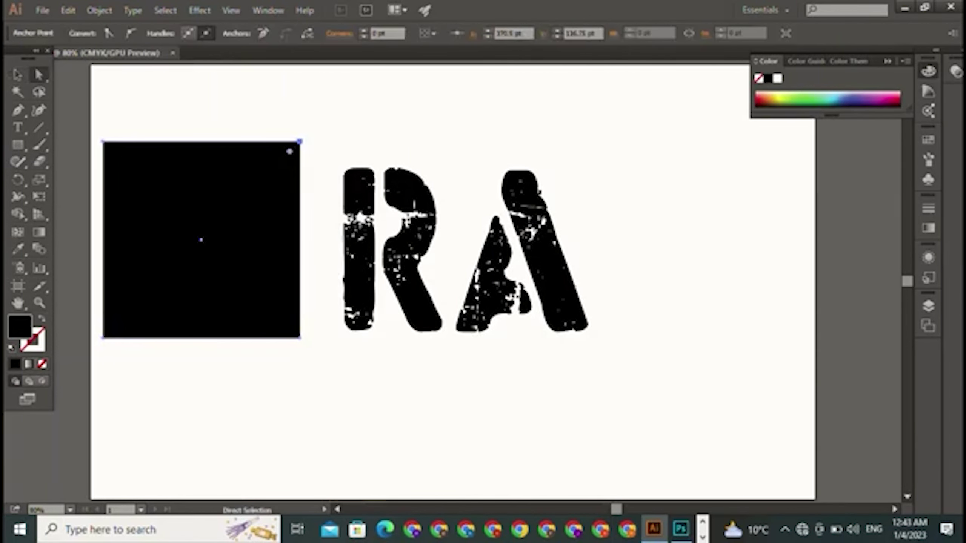
# Step: Fully round the square's top-right and bottom-left corners, then reselect the leaf
pyautogui.press('ctrl')
pyautogui.keyDown('shift'); pyautogui.click(102, 337); pyautogui.keyUp('shift')
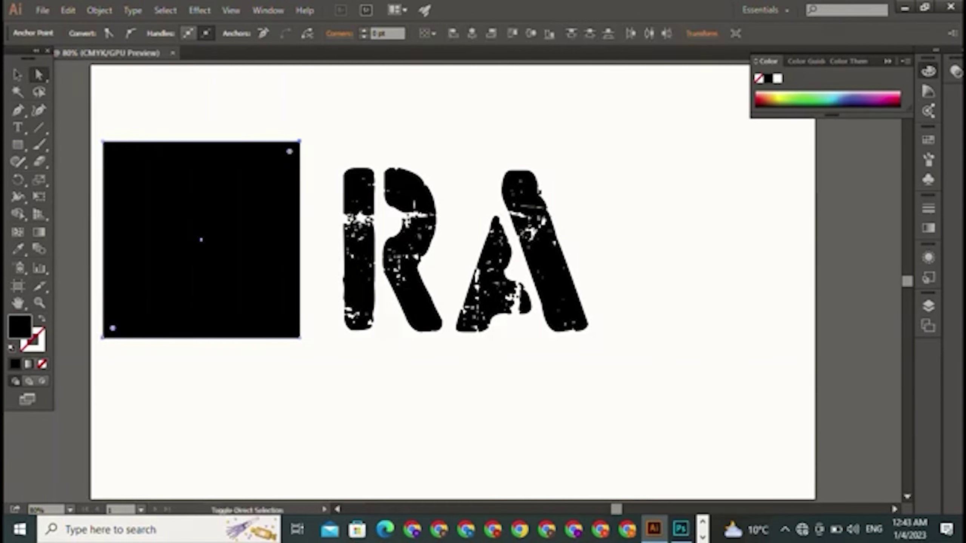
pyautogui.moveTo(113, 328); pyautogui.dragTo(159, 282)
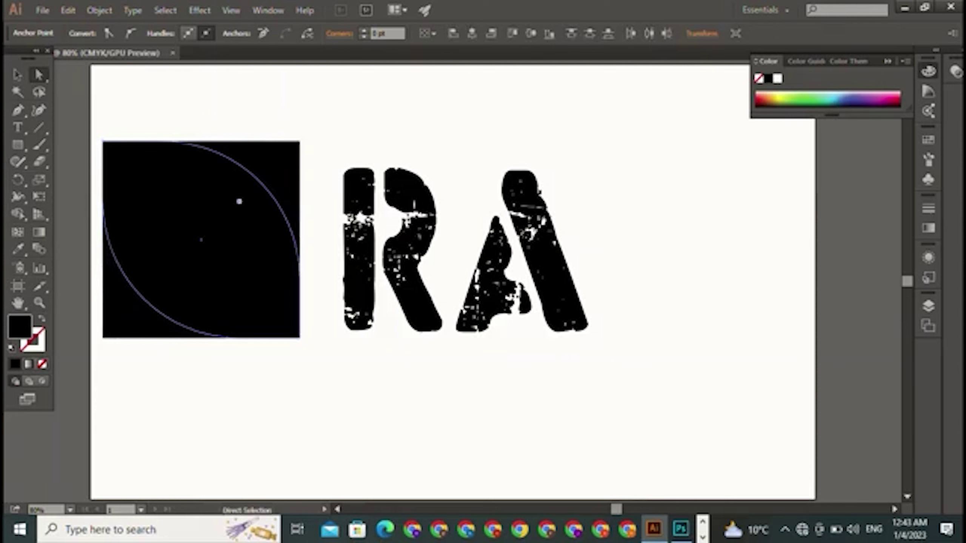
pyautogui.press('v')
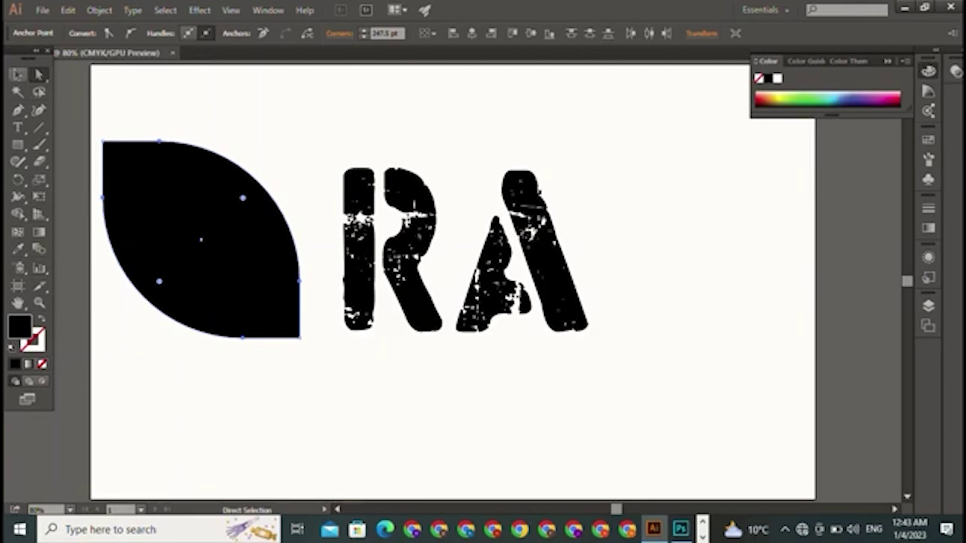
pyautogui.hotkey('ctrl', 'shift', 'a')
pyautogui.click(213, 164)
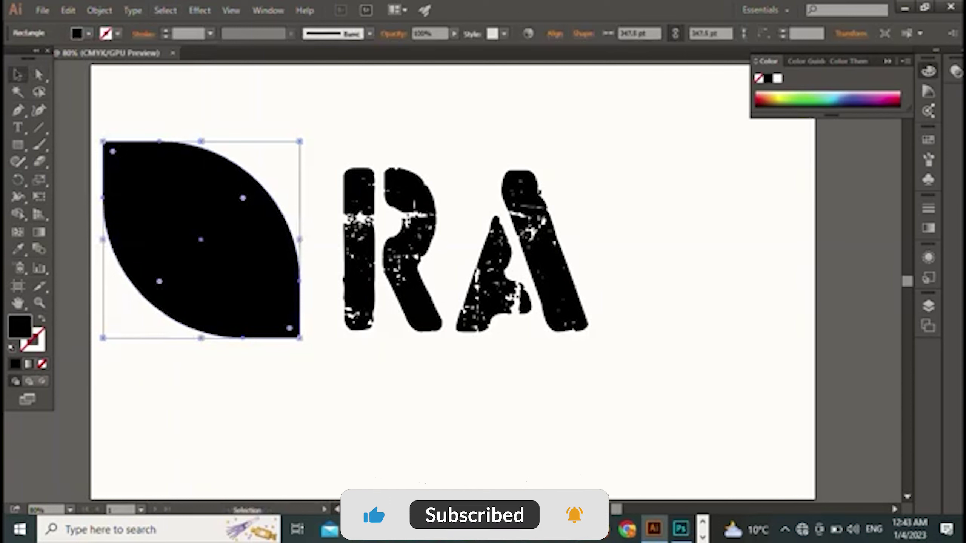
# Step: Copy the leaf down and right, and rotate the copy to lie sideways
pyautogui.hotkey('ctrl', 'shift', 'a')
pyautogui.moveTo(202, 240)
pyautogui.mouseDown()
pyautogui.moveTo(312, 399)
pyautogui.moveTo(298, 378)
pyautogui.mouseUp()
pyautogui.hotkey('ctrl', 'shift', 'a')
pyautogui.click(296, 371)
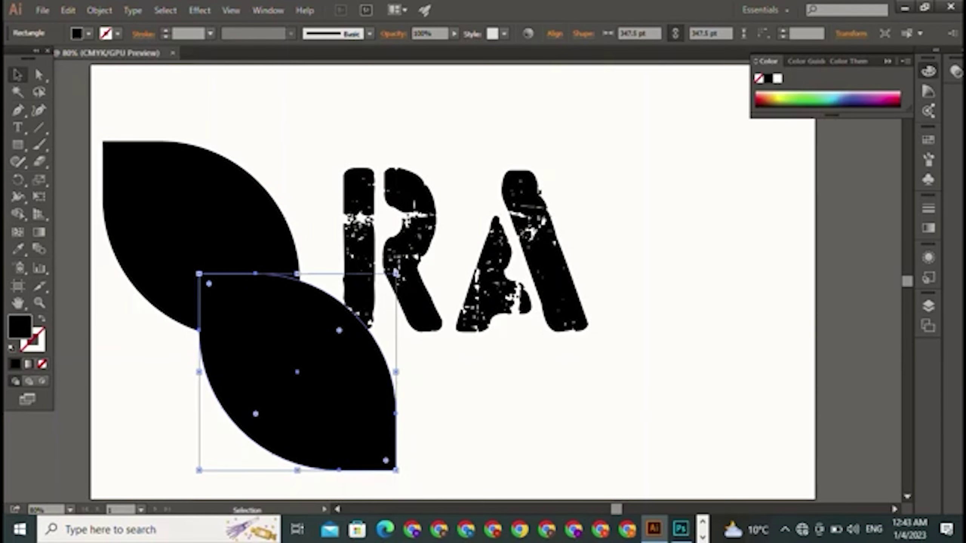
pyautogui.press('shift')
pyautogui.moveTo(396, 274); pyautogui.dragTo(419, 305)
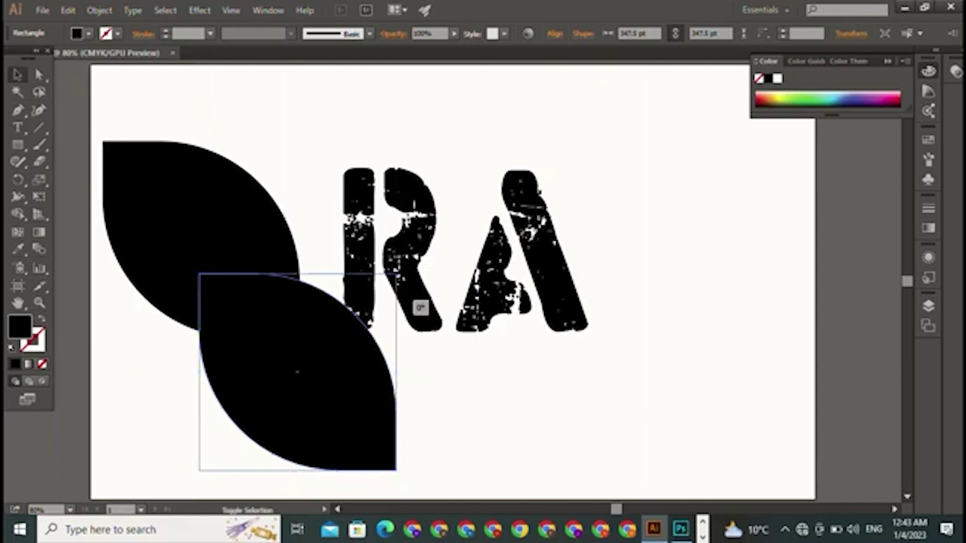
pyautogui.moveTo(419, 304)
pyautogui.mouseDown()
pyautogui.moveTo(360, 201)
pyautogui.moveTo(344, 194)
pyautogui.mouseUp()
pyautogui.hotkey('ctrl', 'shift', 'a')
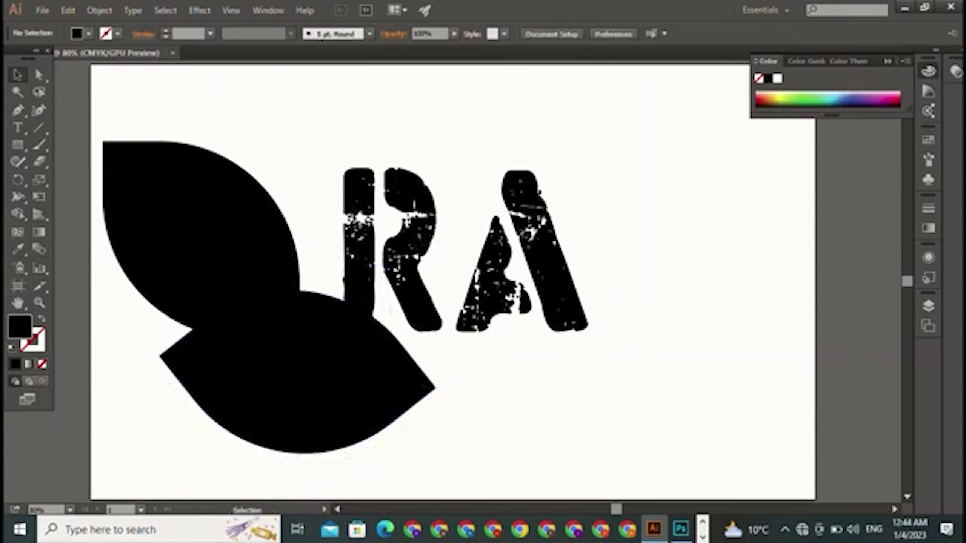
# Step: Move the upright leaf over the rotated one and enlarge it to 363.75 pt
pyautogui.doubleClick(201, 228)
pyautogui.press('Escape')
pyautogui.moveTo(200, 228); pyautogui.dragTo(252, 337)
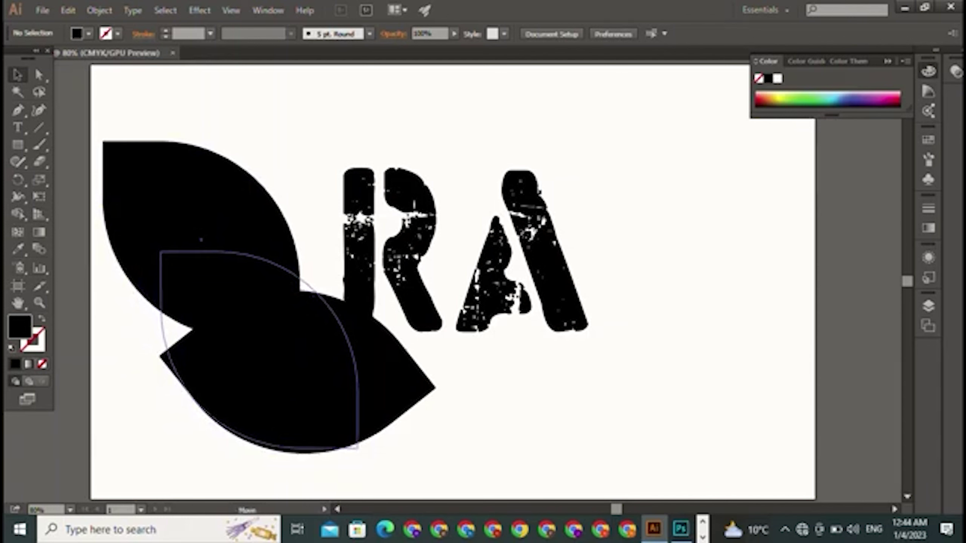
pyautogui.moveTo(252, 338); pyautogui.dragTo(259, 338)
pyautogui.hotkey('ctrl', 'shift', 'a')
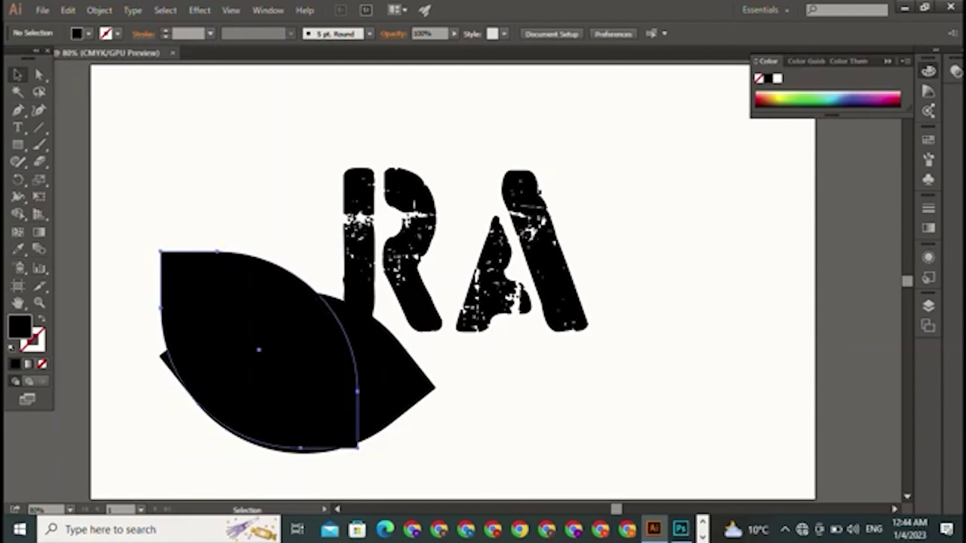
pyautogui.click(258, 350)
pyautogui.moveTo(161, 252)
pyautogui.mouseDown()
pyautogui.moveTo(152, 232)
pyautogui.moveTo(151, 242)
pyautogui.mouseUp()
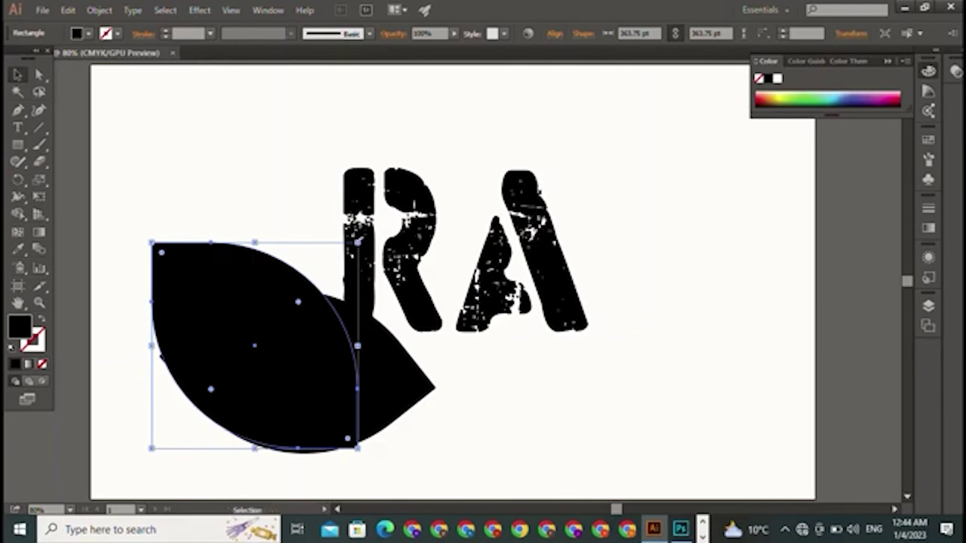
# Step: Nudge the upright leaf left and down, then shrink it to about 358.75 × 355 pt
pyautogui.click(396, 365)
pyautogui.click(213, 274)
pyautogui.moveTo(213, 274); pyautogui.dragTo(211, 276)
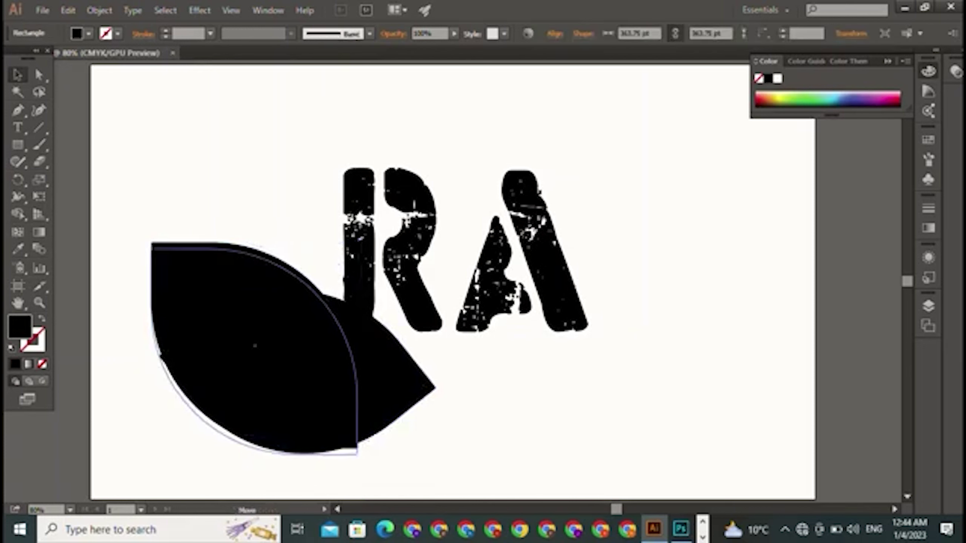
pyautogui.click(395, 366)
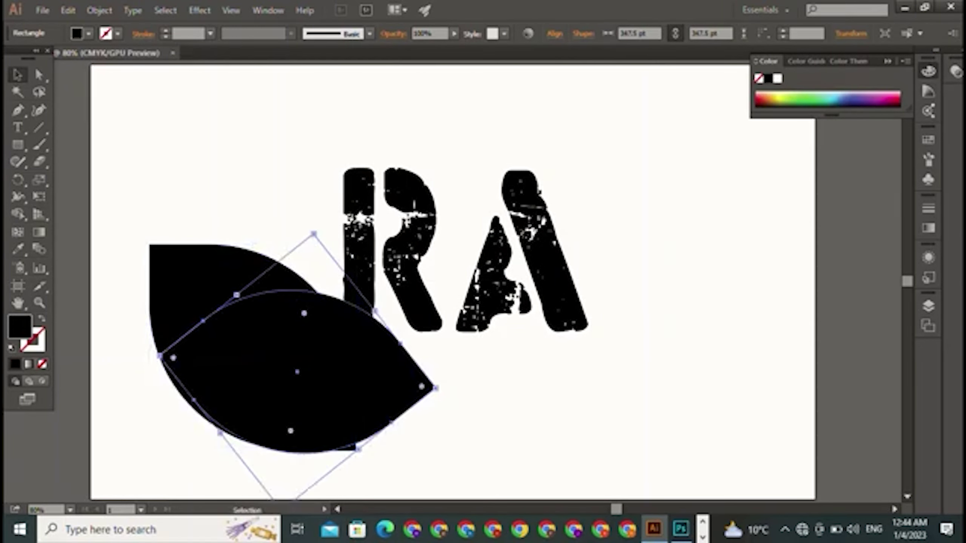
pyautogui.click(609, 419)
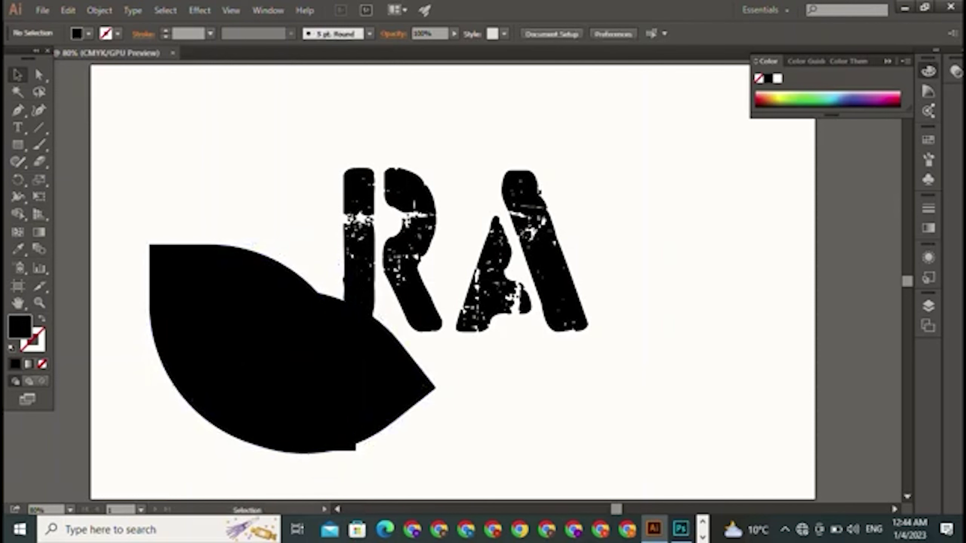
pyautogui.click(396, 365)
pyautogui.click(213, 342)
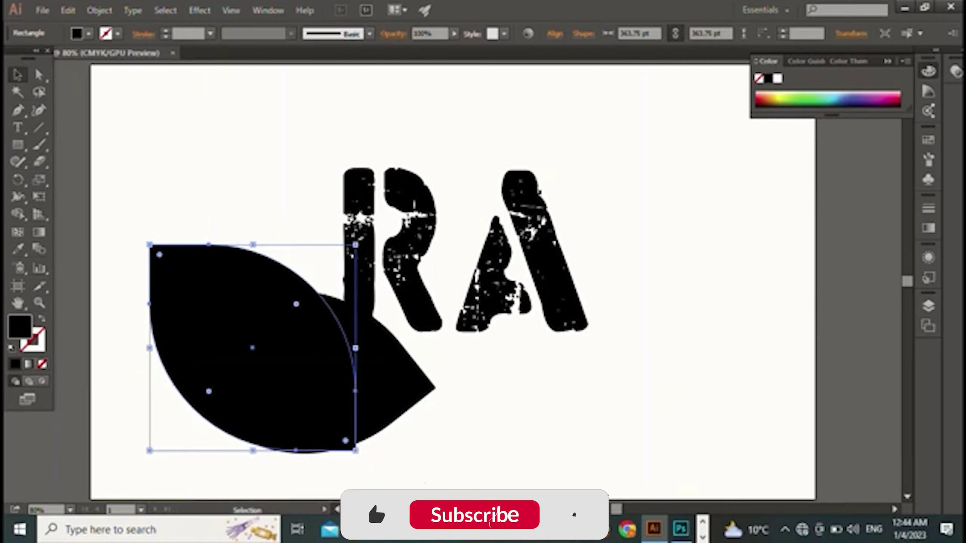
pyautogui.moveTo(355, 450); pyautogui.dragTo(354, 446)
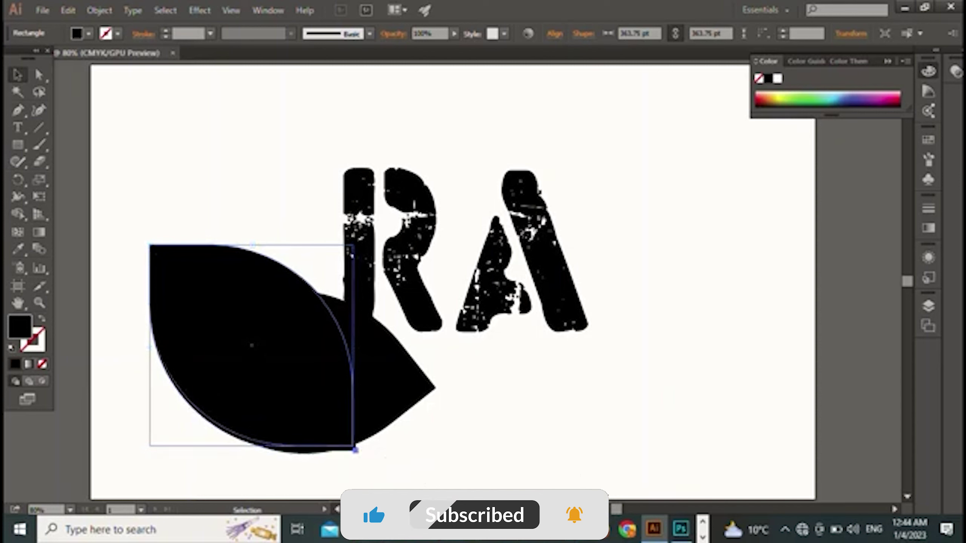
pyautogui.click(373, 498)
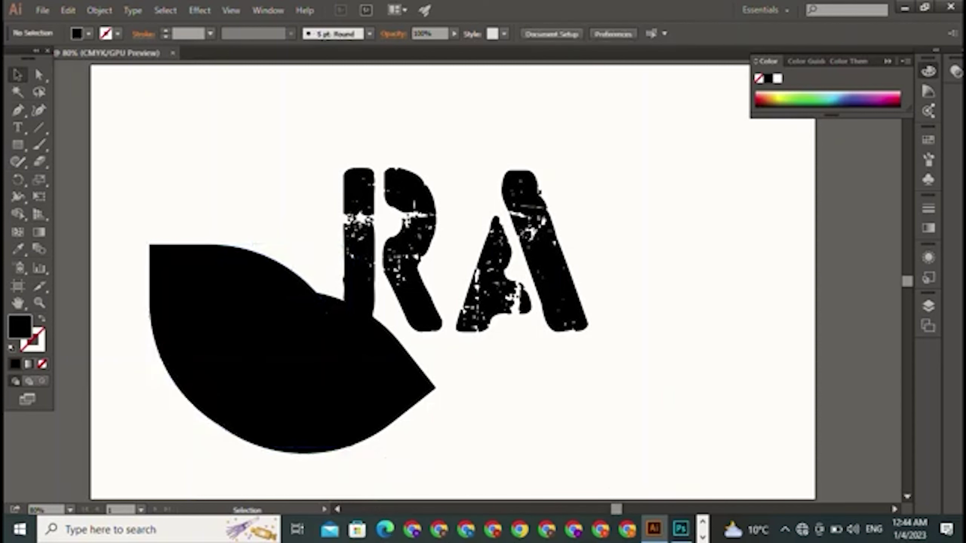
pyautogui.click(251, 345)
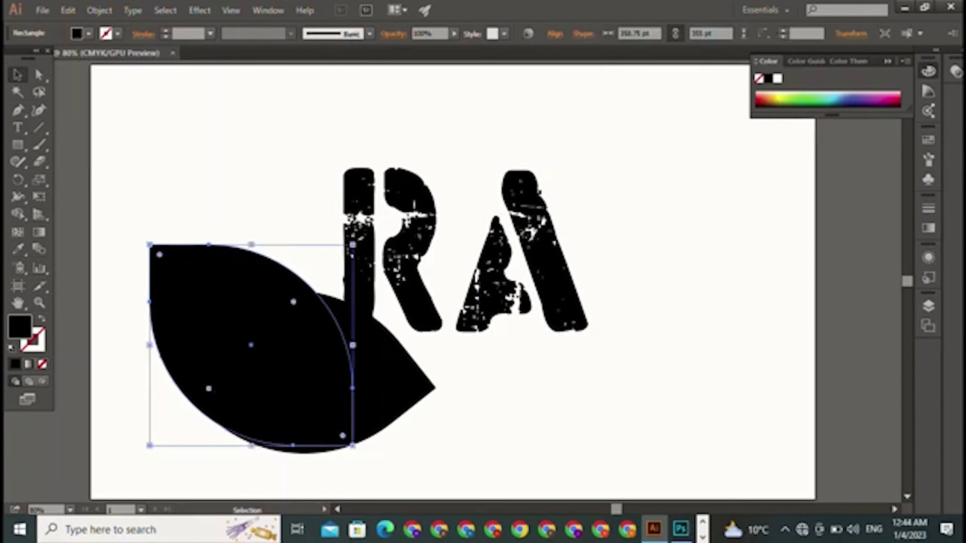
# Step: Give the upright leaf no fill, a 4 pt black stroke and the arc width profile
pyautogui.click(89, 33)
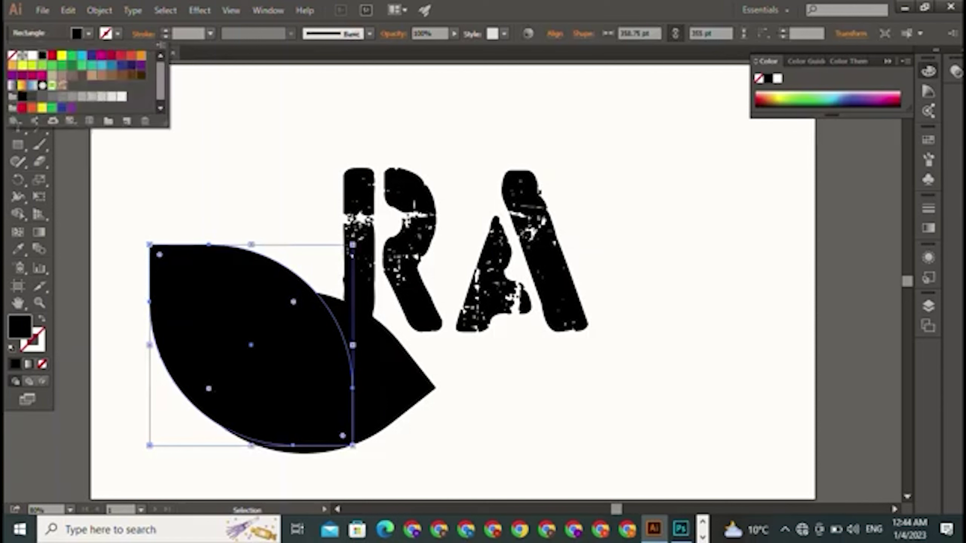
pyautogui.click(12, 55)
pyautogui.press('Escape')
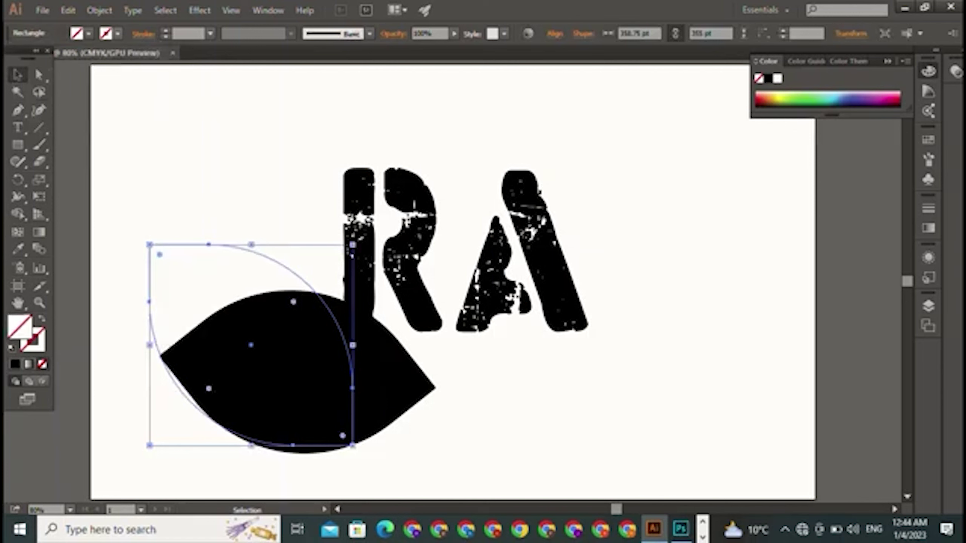
pyautogui.click(118, 34)
pyautogui.click(42, 57)
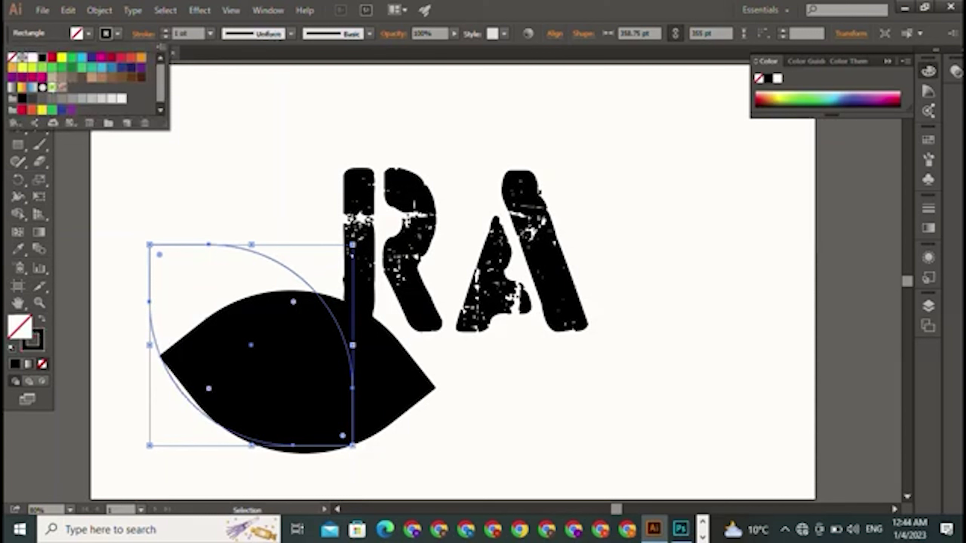
pyautogui.click(165, 30)
pyautogui.click(165, 30)
pyautogui.click(291, 34)
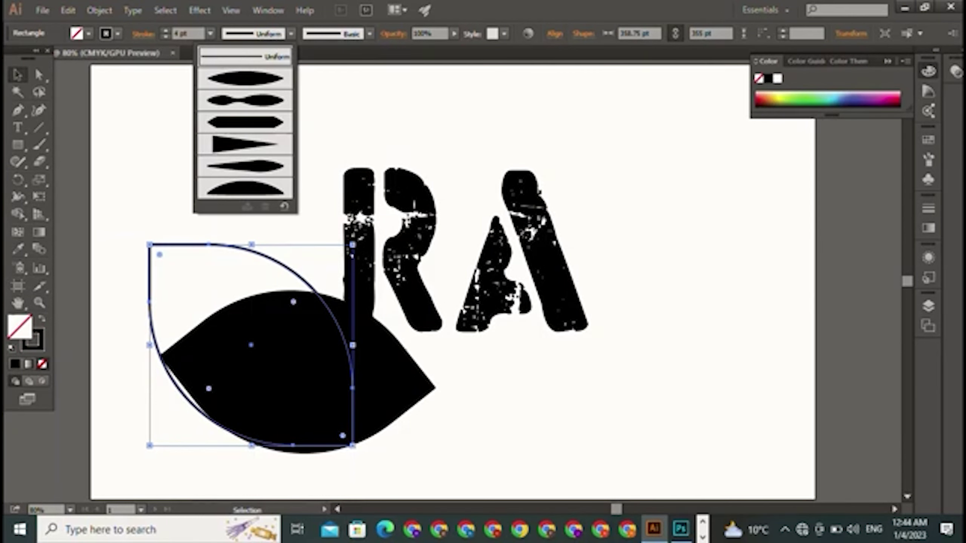
pyautogui.click(245, 188)
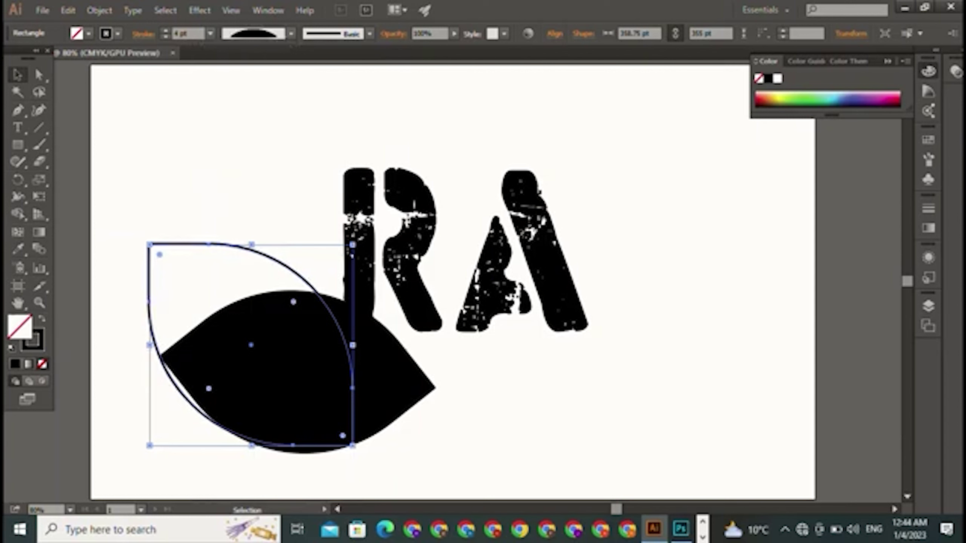
pyautogui.click(296, 373)
pyautogui.click(88, 34)
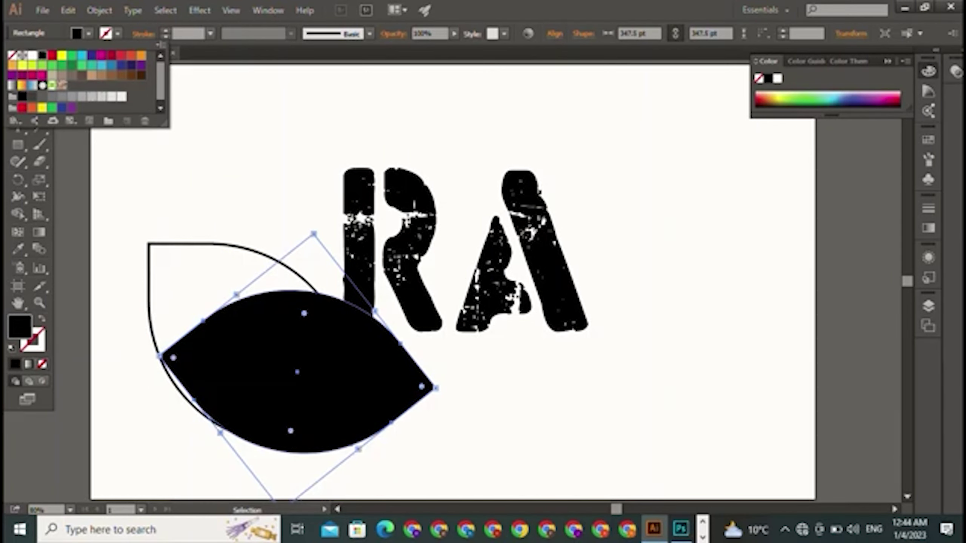
# Step: Give the eye-shaped leaf a black 5 pt stroke, no fill and a bulging width profile
pyautogui.click(42, 55)
pyautogui.press('Escape')
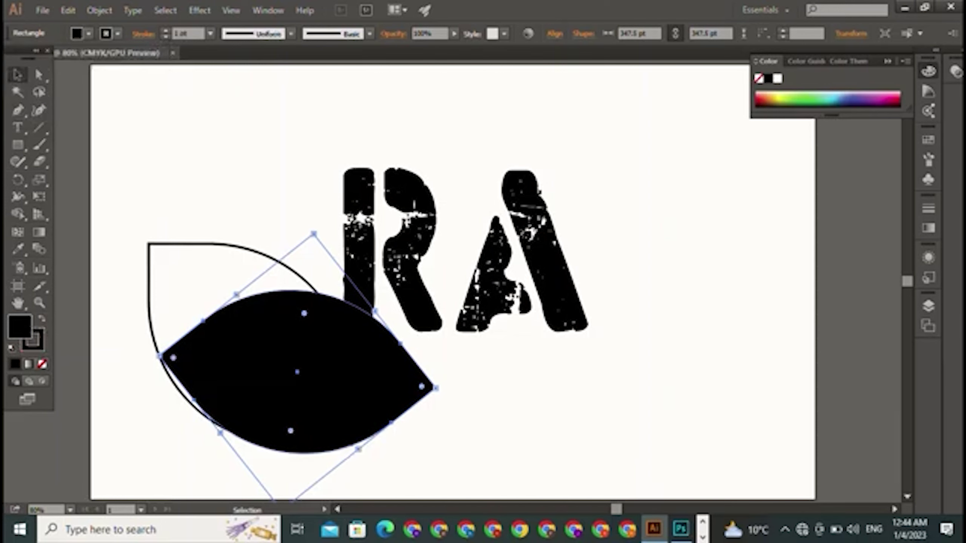
pyautogui.click(88, 33)
pyautogui.click(12, 55)
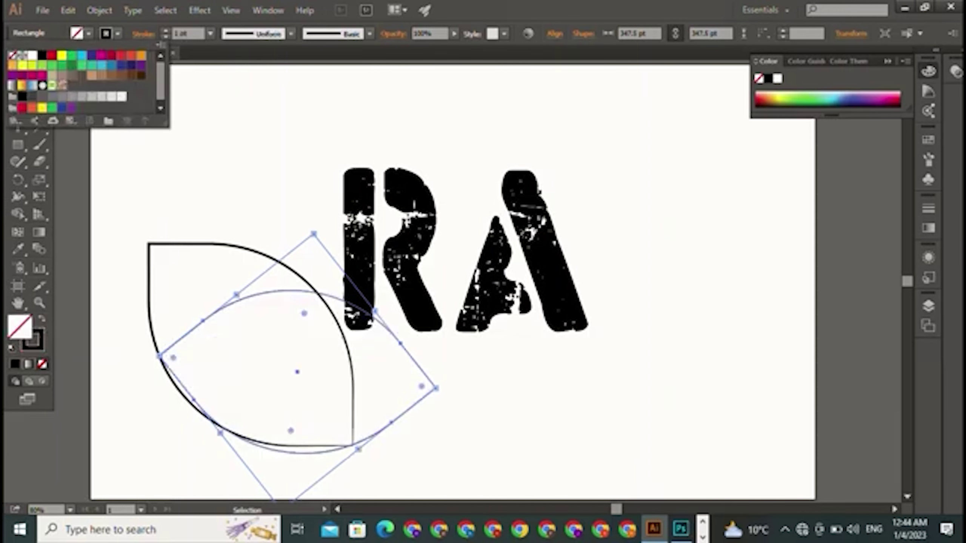
pyautogui.click(165, 31)
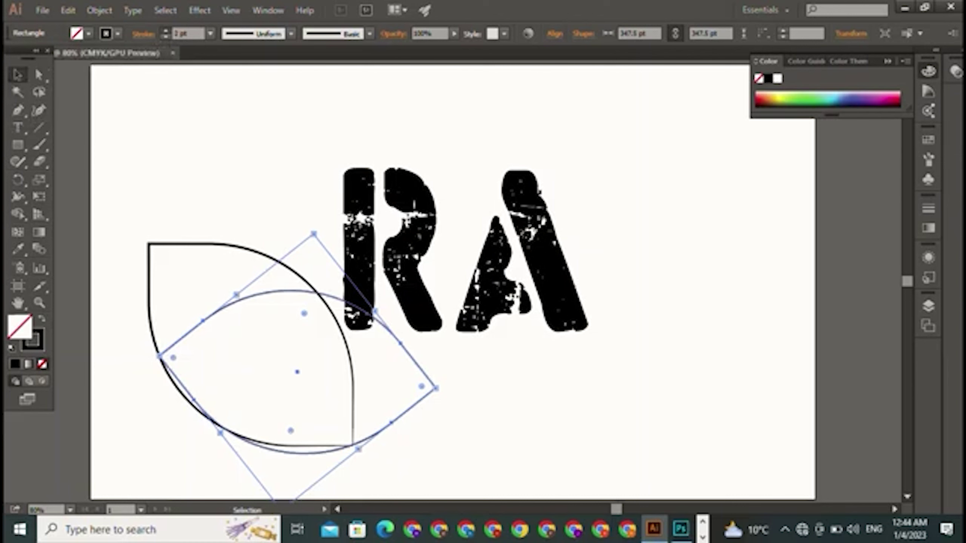
pyautogui.click(164, 30)
pyautogui.click(165, 31)
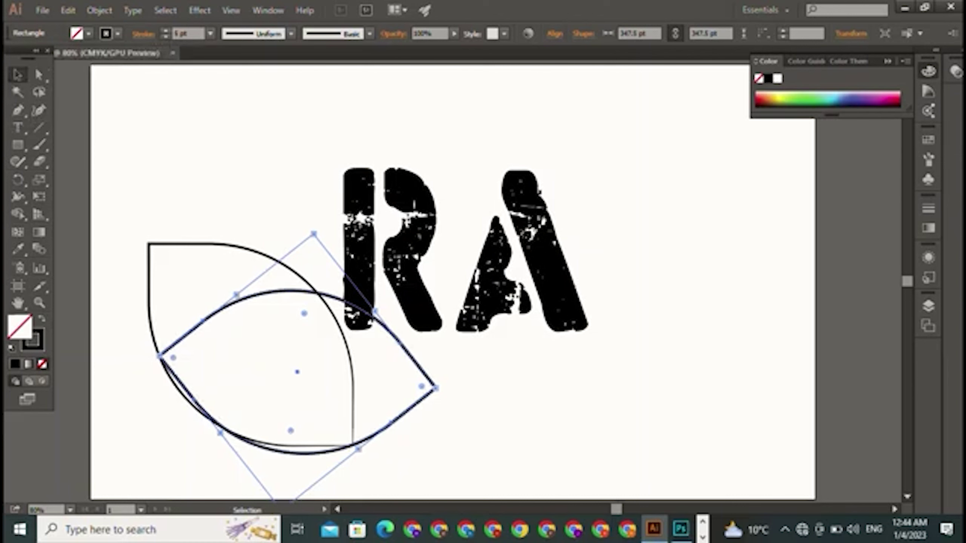
pyautogui.click(291, 33)
pyautogui.click(254, 99)
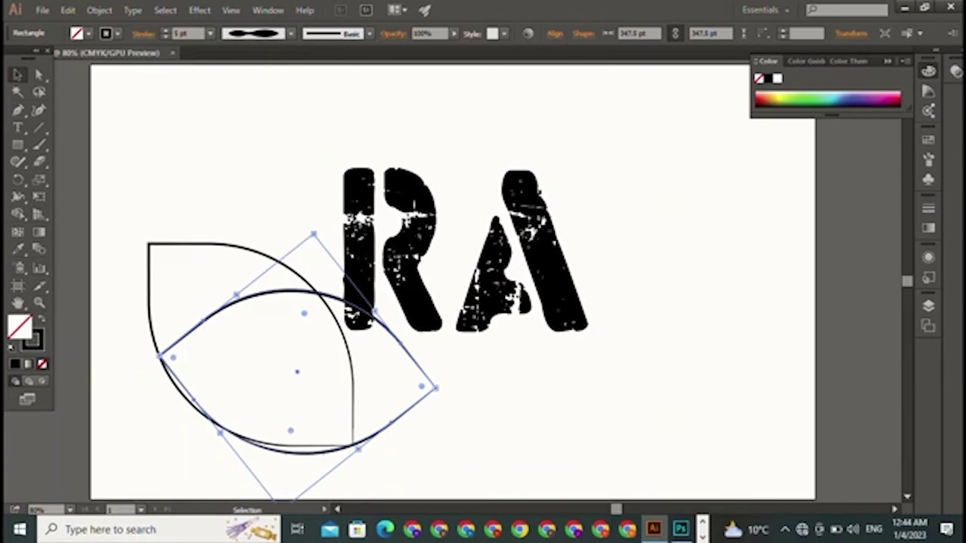
pyautogui.hotkey('ctrl', 'shift', 'a')
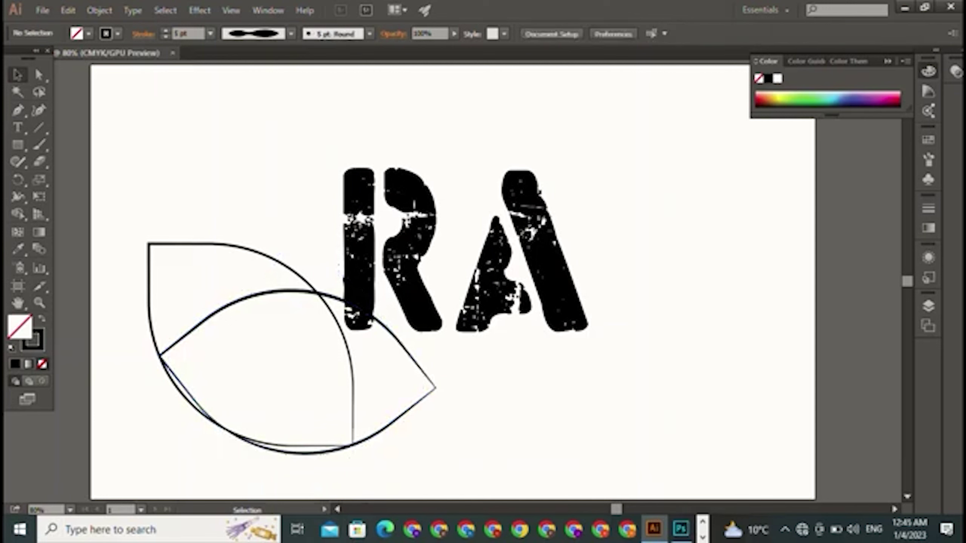
# Step: Rotate the upright leaf about 40°, overlap it on the other eye, and select both outlines
pyautogui.click(289, 291)
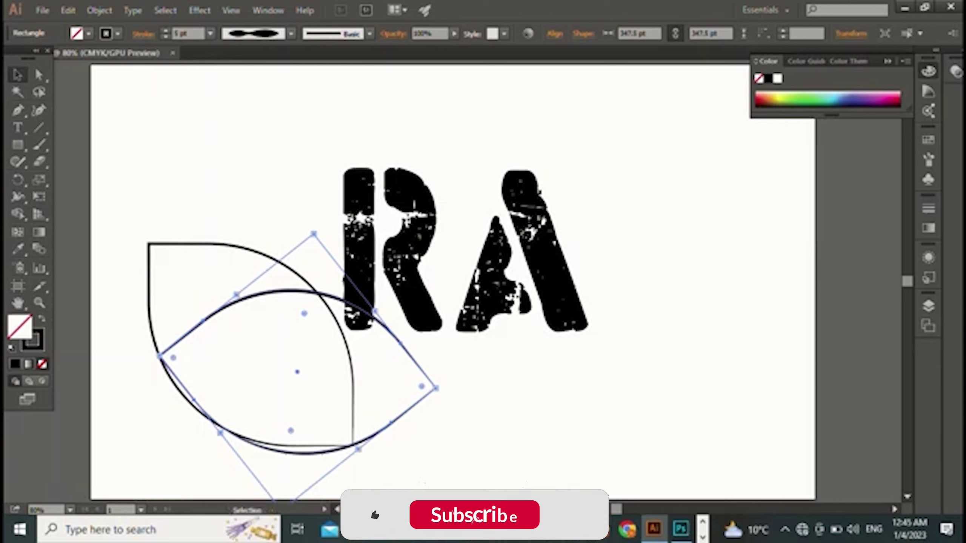
pyautogui.click(351, 388)
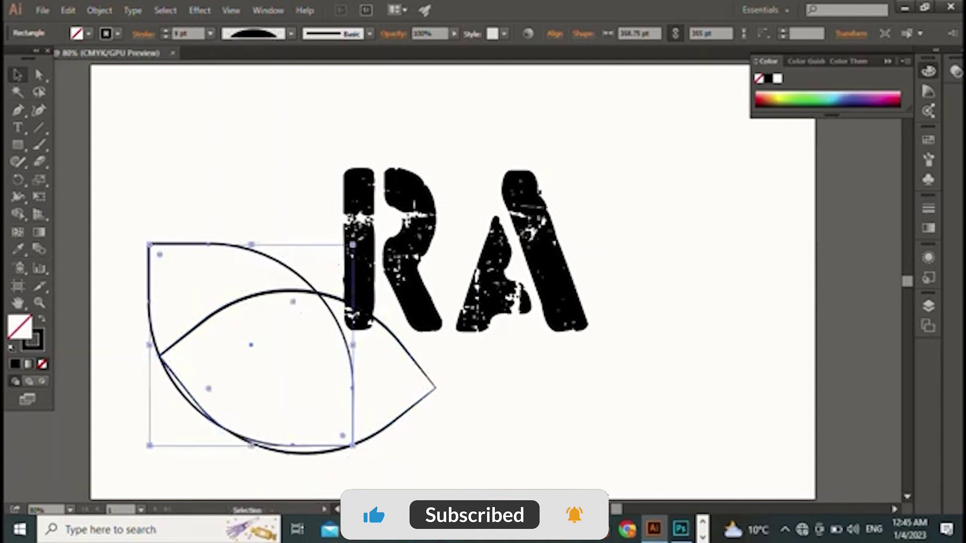
pyautogui.moveTo(356, 449); pyautogui.dragTo(396, 357)
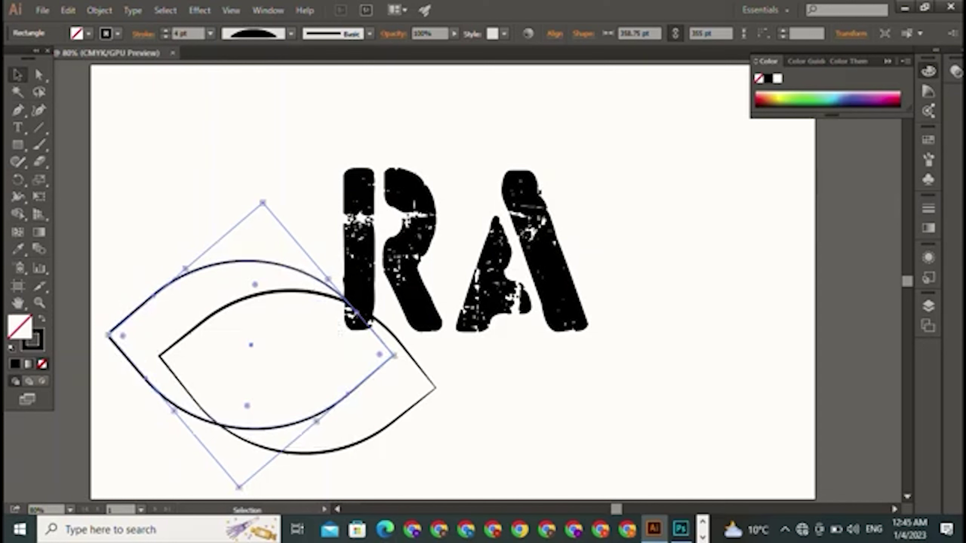
pyautogui.moveTo(340, 333); pyautogui.dragTo(340, 363)
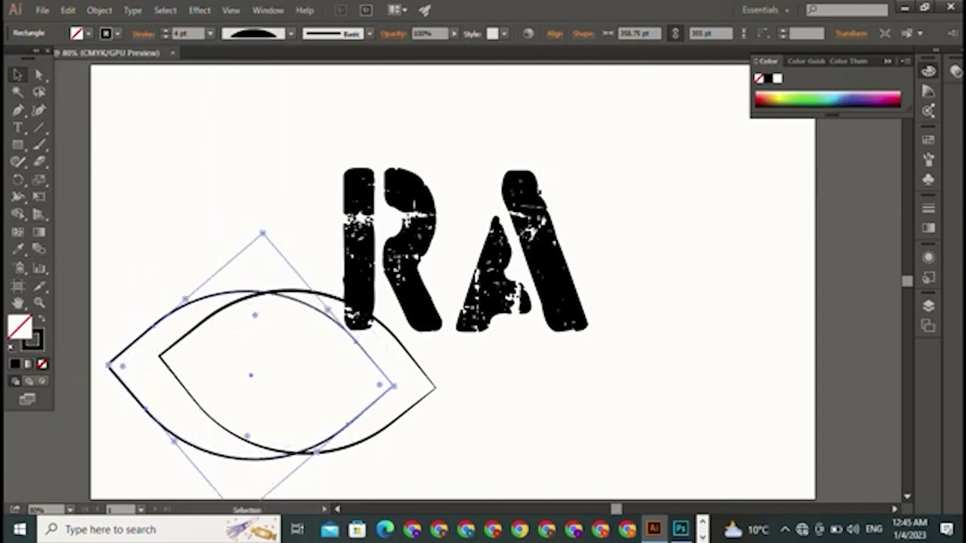
pyautogui.hotkey('ctrl', 'shift', 'a')
pyautogui.moveTo(221, 263); pyautogui.dragTo(272, 342)
# Step: Move both eye outlines over RA and shrink the lettering to about 230 pt, centred inside
pyautogui.moveTo(154, 327); pyautogui.dragTo(312, 234)
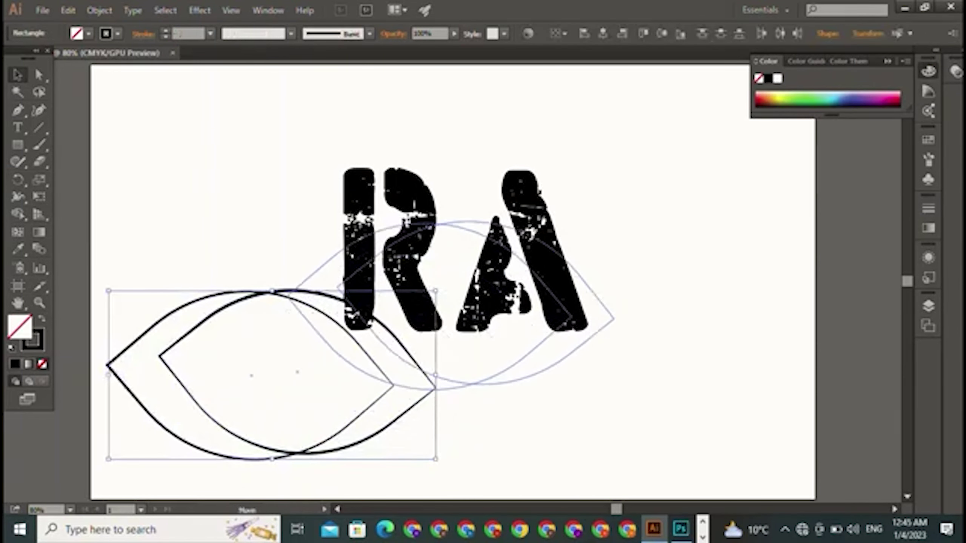
pyautogui.click(411, 297)
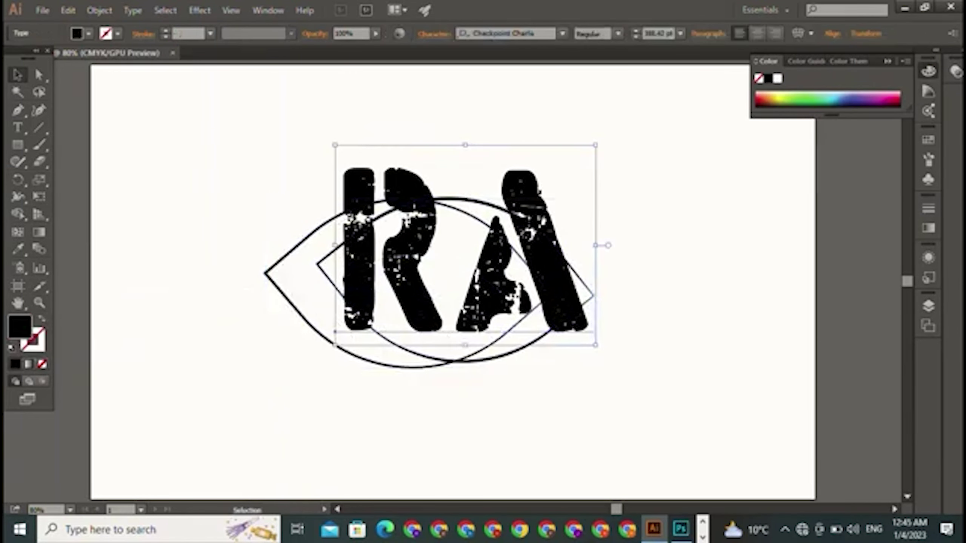
pyautogui.moveTo(596, 145); pyautogui.dragTo(489, 227)
pyautogui.moveTo(419, 282); pyautogui.dragTo(449, 267)
pyautogui.hotkey('ctrl', 'shift', 'a')
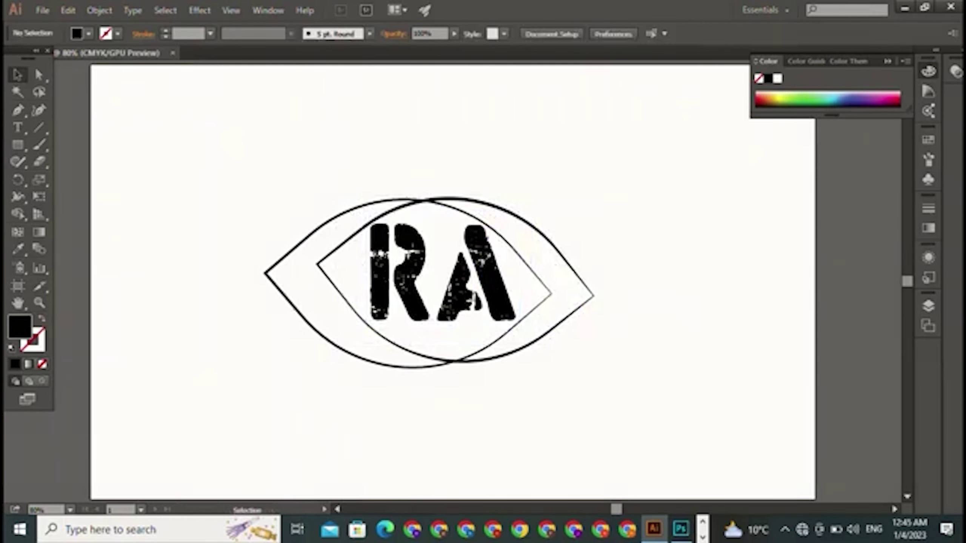